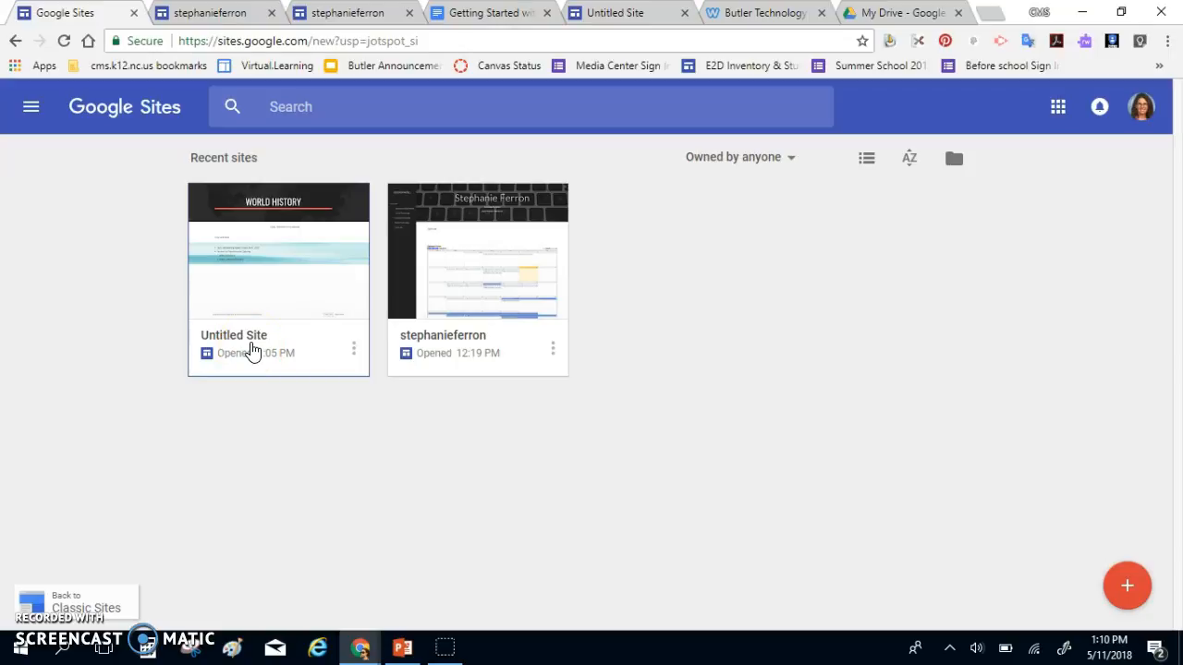
- Switch to the Untitled Site editor and bring up the elements that can be inserted
{"action": "left_click", "coordinate": [254, 349]}
{"action": "left_click", "coordinate": [354, 352]}
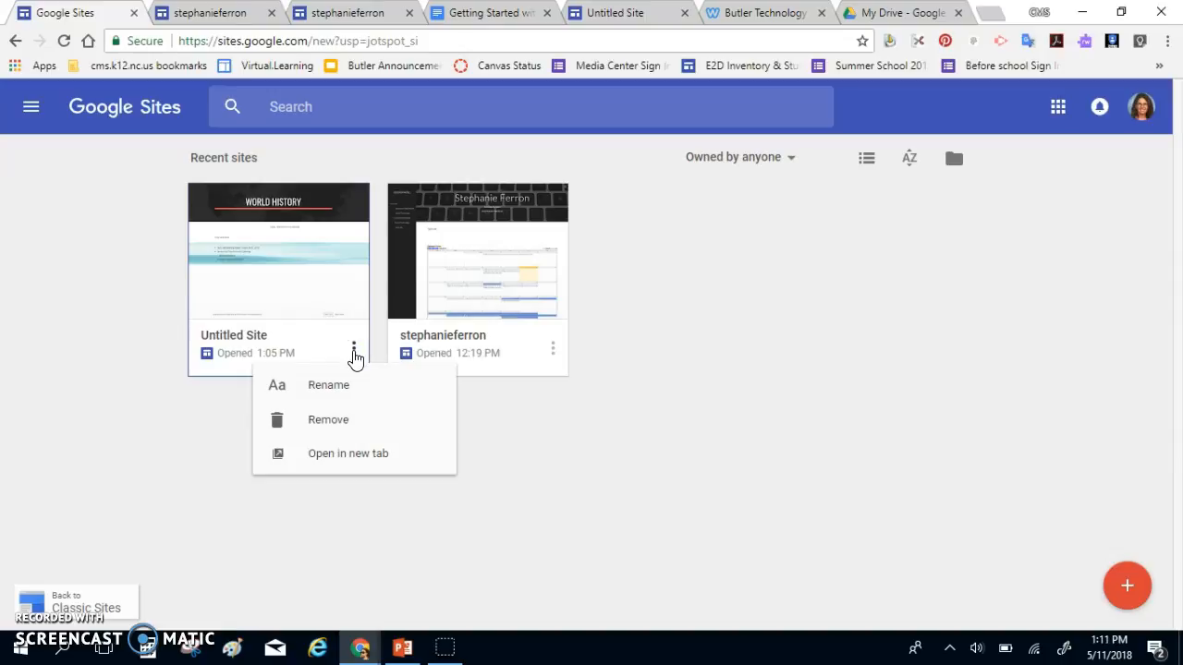
{"action": "left_click", "coordinate": [625, 13]}
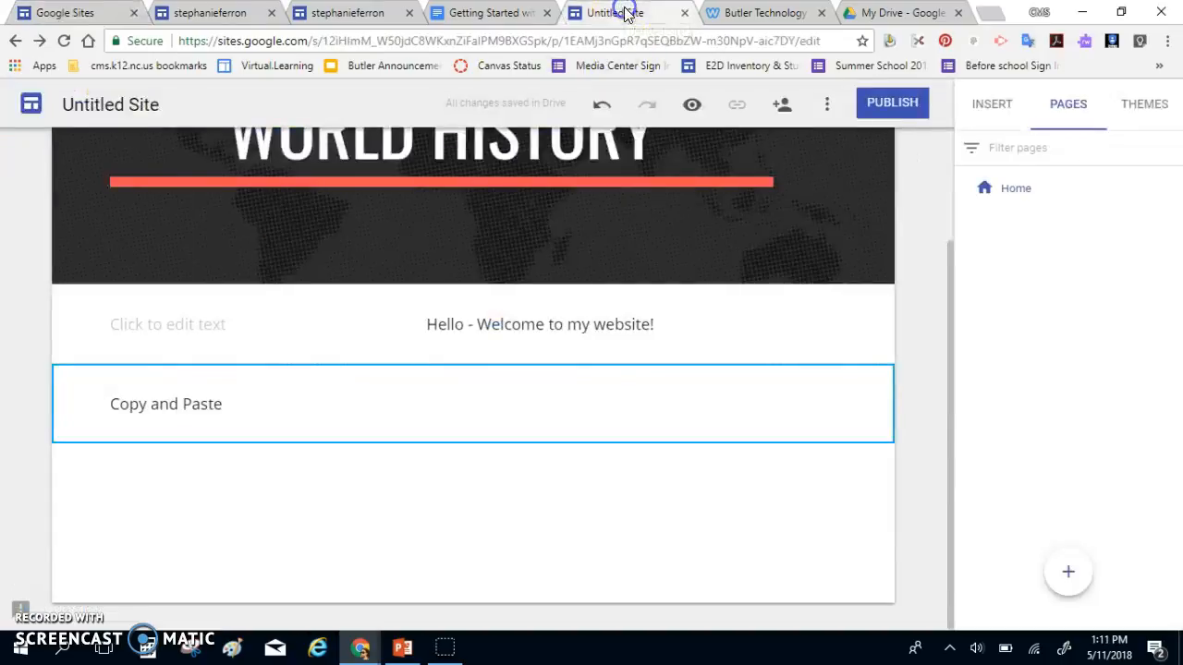
{"action": "left_click", "coordinate": [980, 105]}
{"action": "left_click_drag", "start_coordinate": [942, 267], "coordinate": [948, 143]}
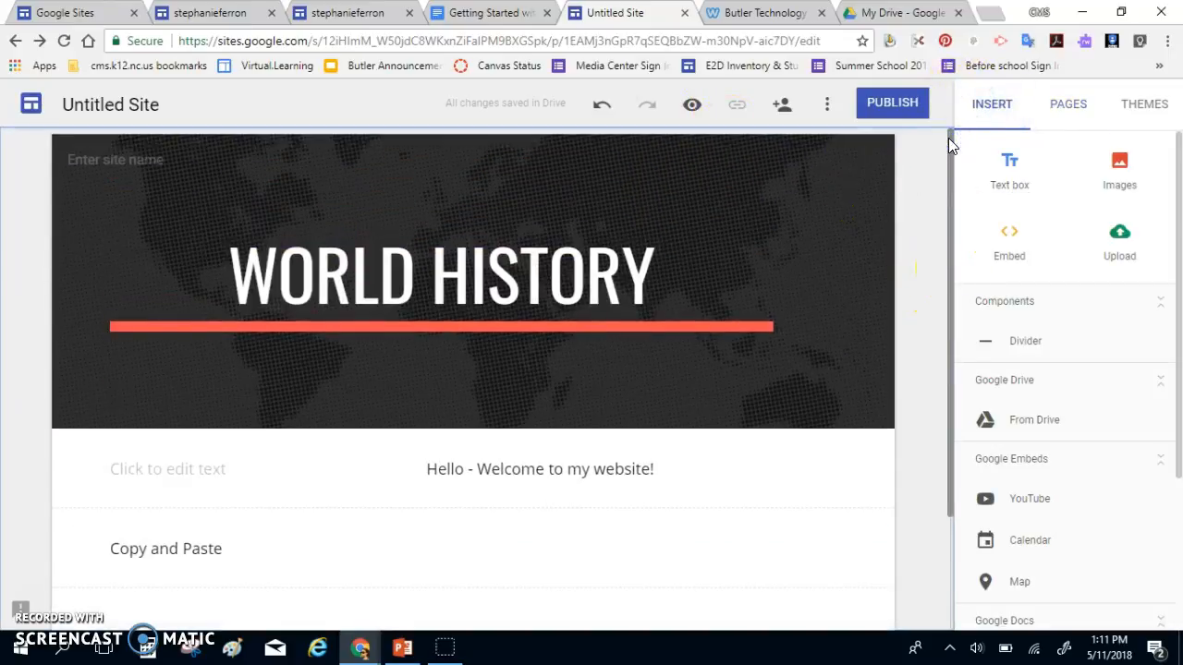
- Try out a new text box in code font below the Copy and Paste section, and delete it
{"action": "left_click", "coordinate": [1023, 166]}
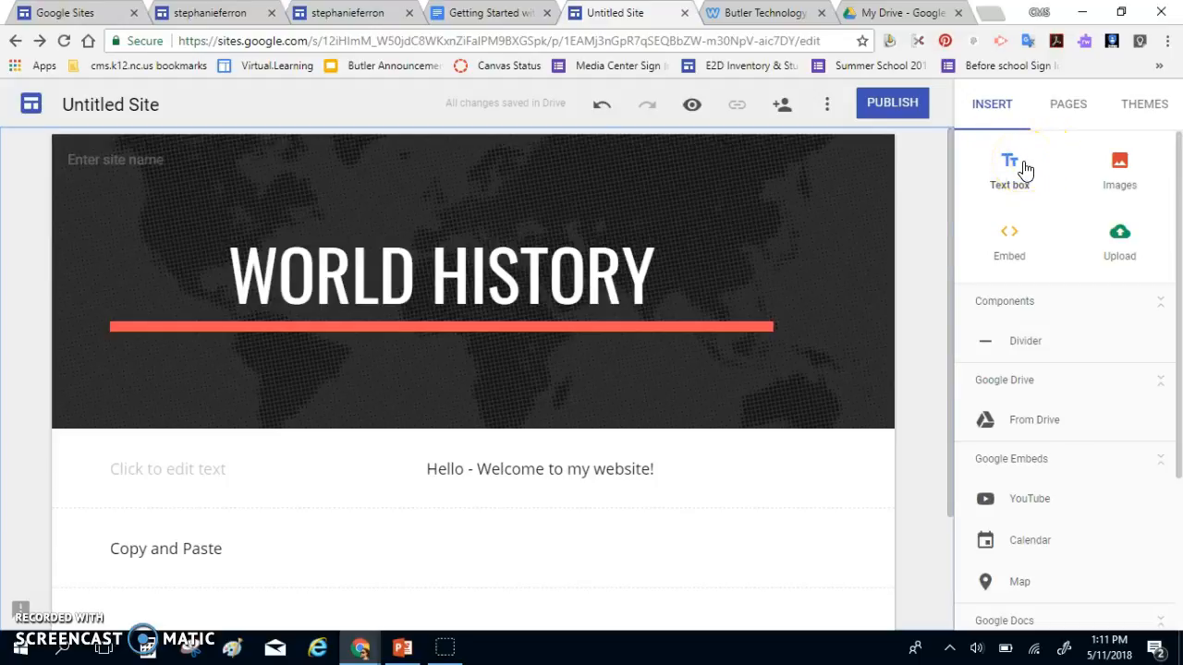
{"action": "left_click", "coordinate": [1022, 166]}
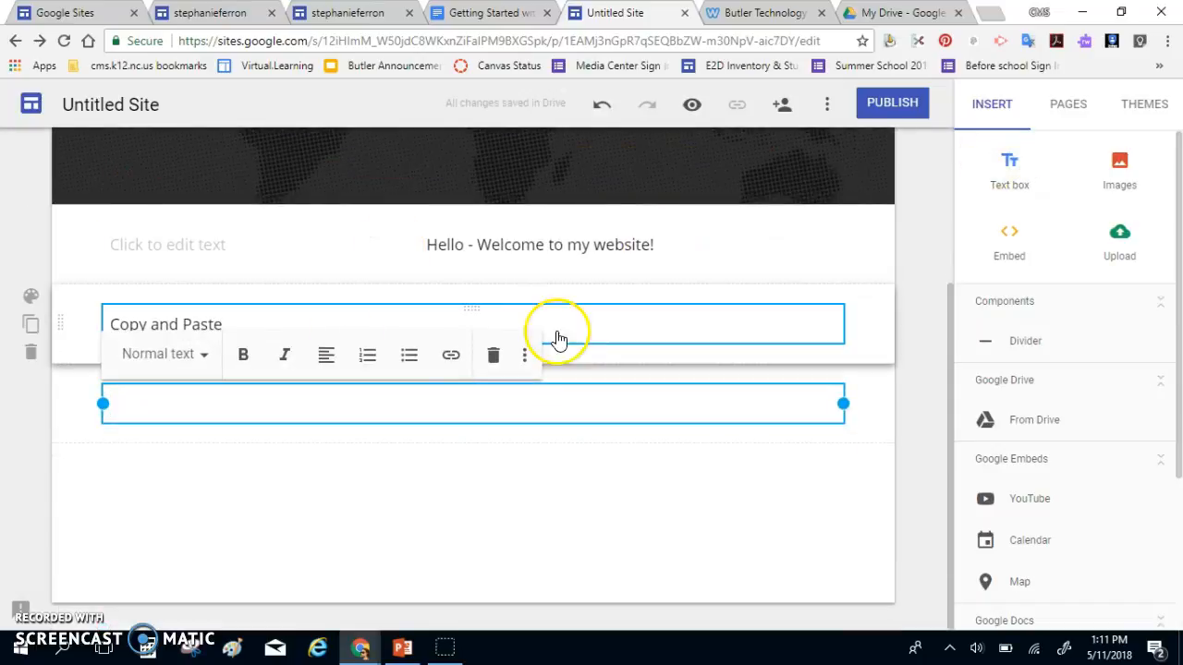
{"action": "left_click", "coordinate": [528, 362]}
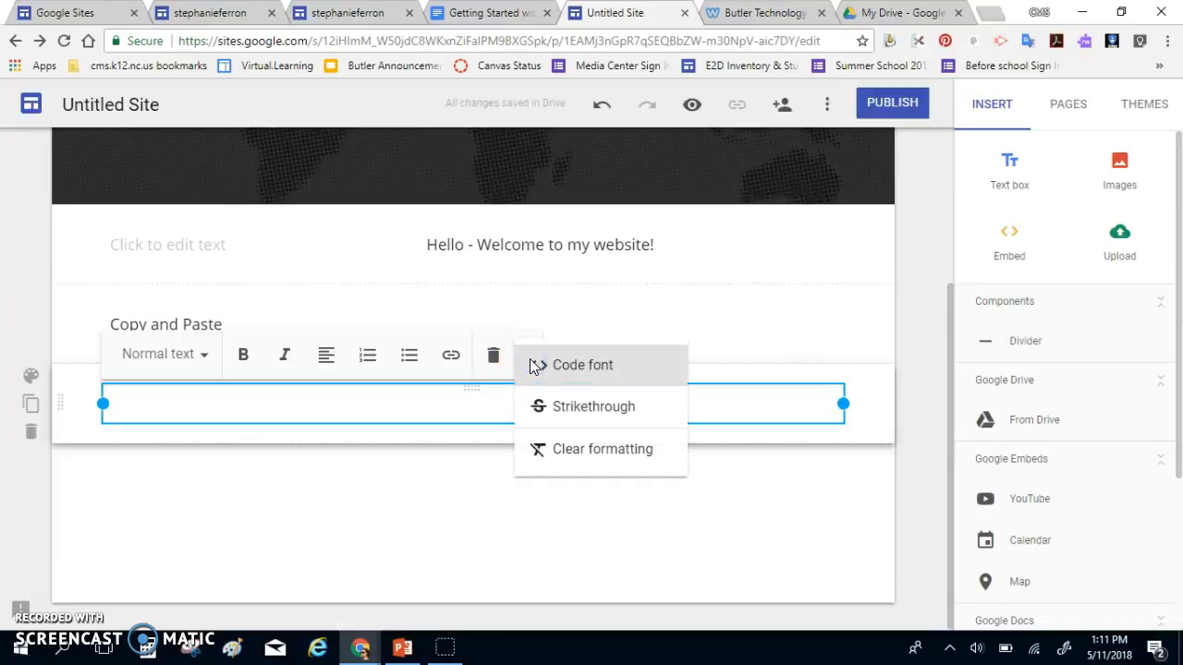
{"action": "left_click", "coordinate": [533, 365]}
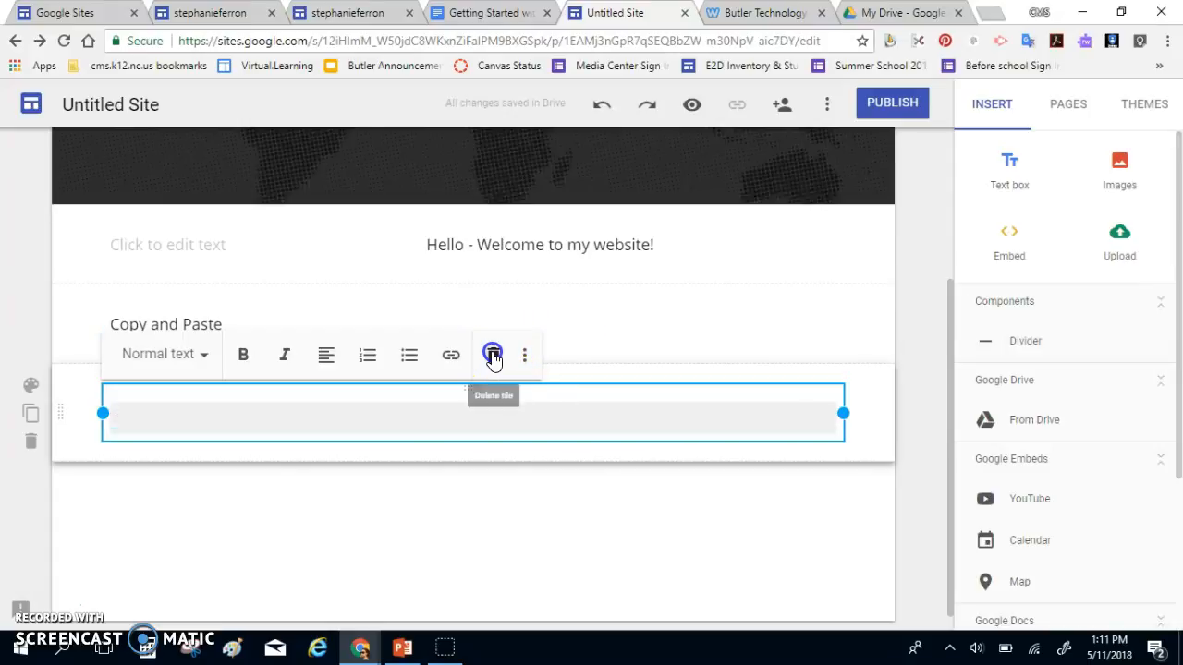
{"action": "left_click", "coordinate": [492, 357]}
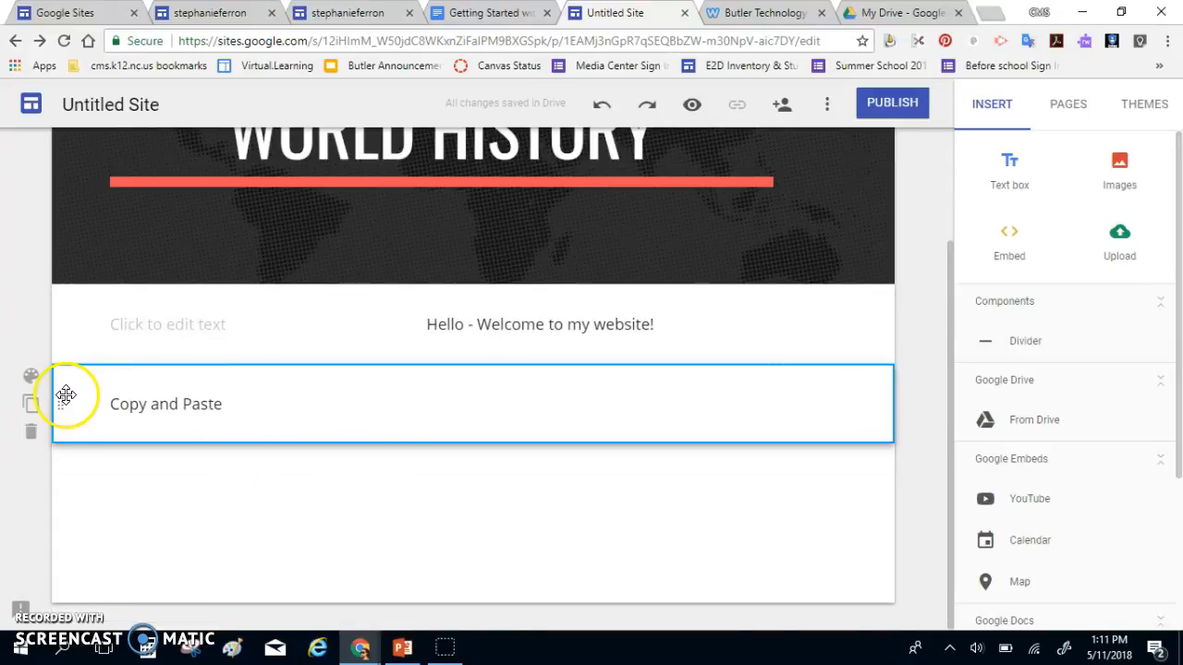
- Give the Copy and Paste section an image background using the pale beach shoreline picture from the gallery
{"action": "left_click", "coordinate": [28, 375]}
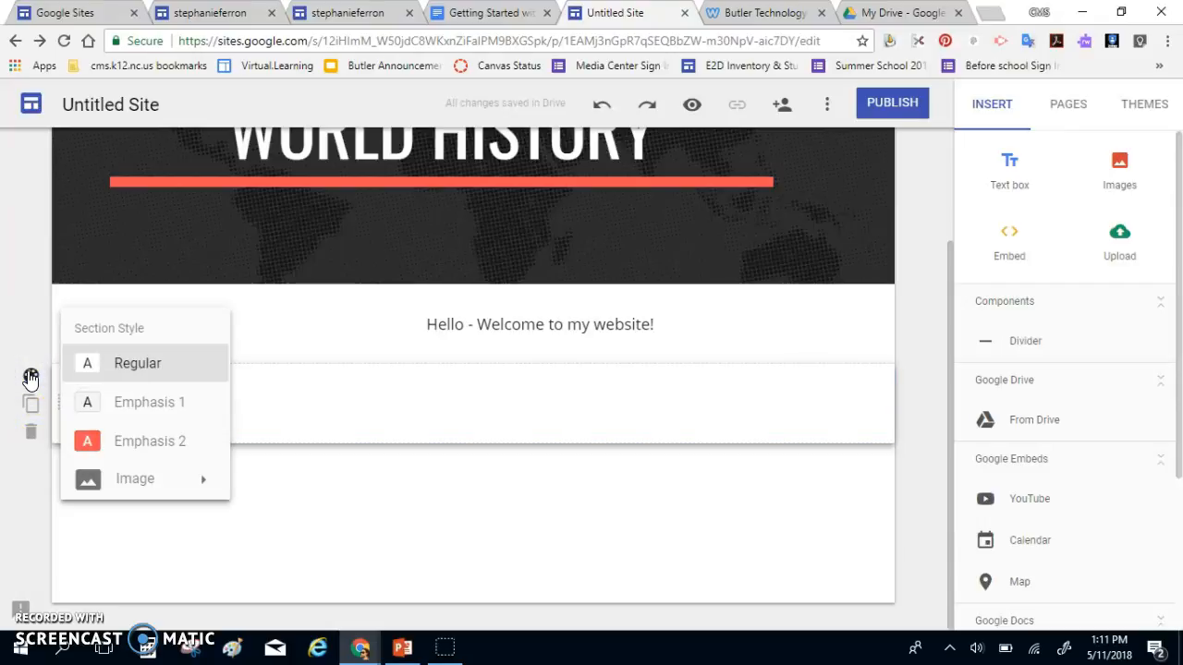
{"action": "left_click", "coordinate": [178, 442]}
{"action": "left_click", "coordinate": [148, 479]}
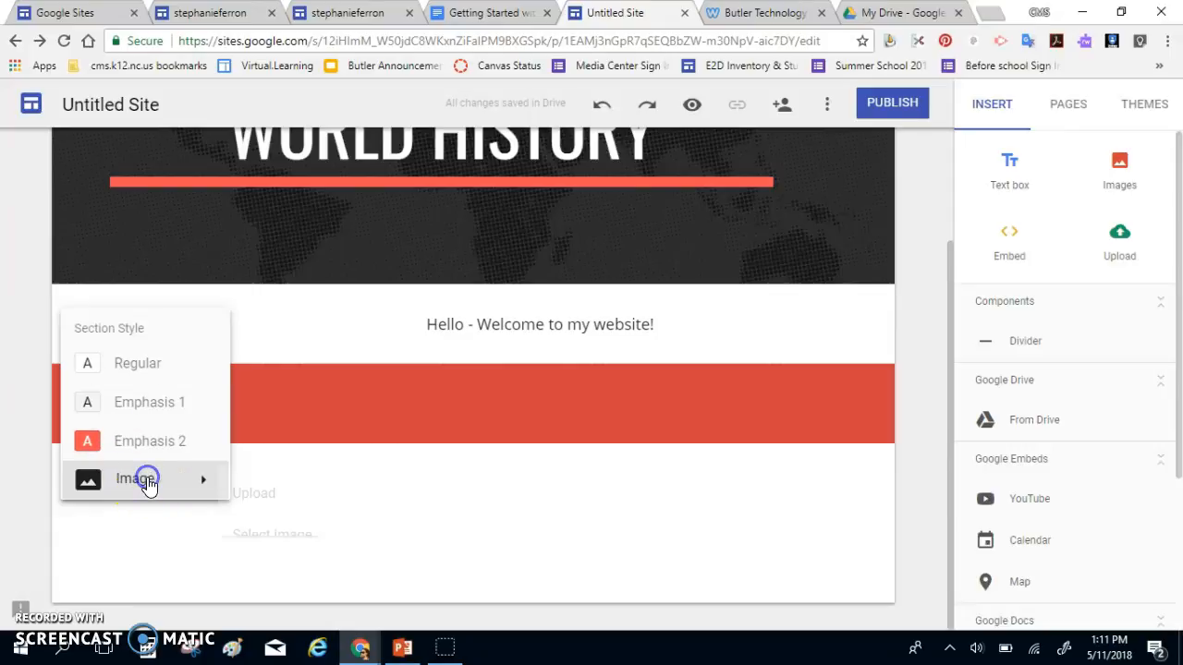
{"action": "left_click", "coordinate": [259, 506]}
{"action": "left_click", "coordinate": [256, 531]}
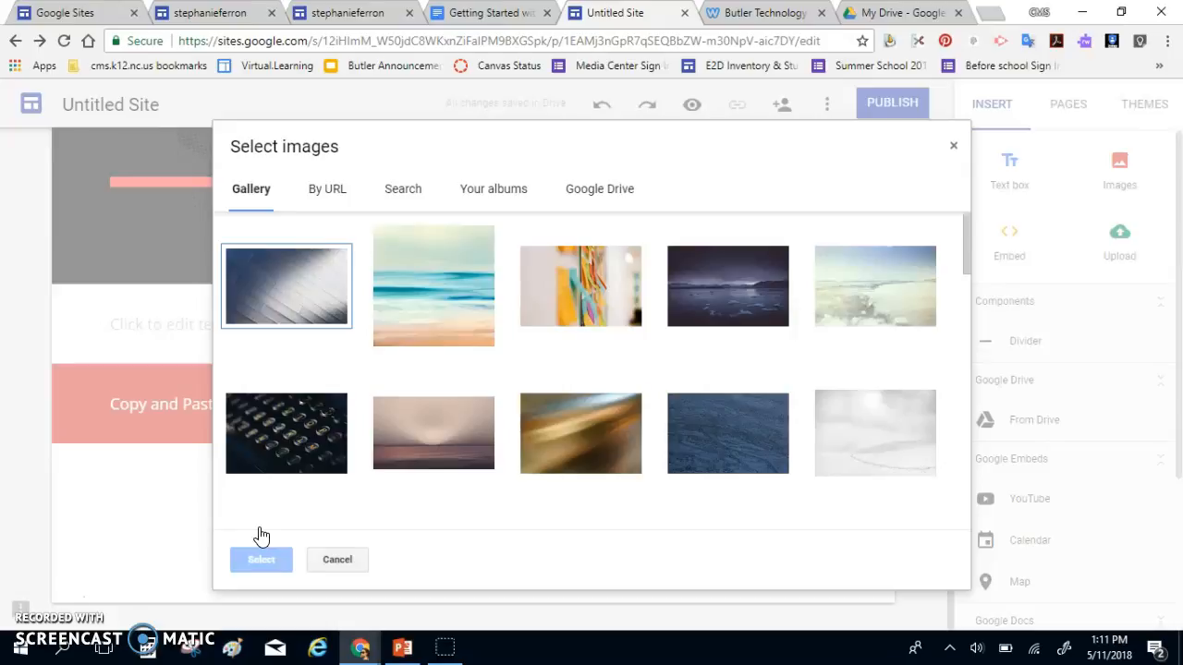
{"action": "left_click", "coordinate": [863, 310]}
{"action": "left_click", "coordinate": [863, 310]}
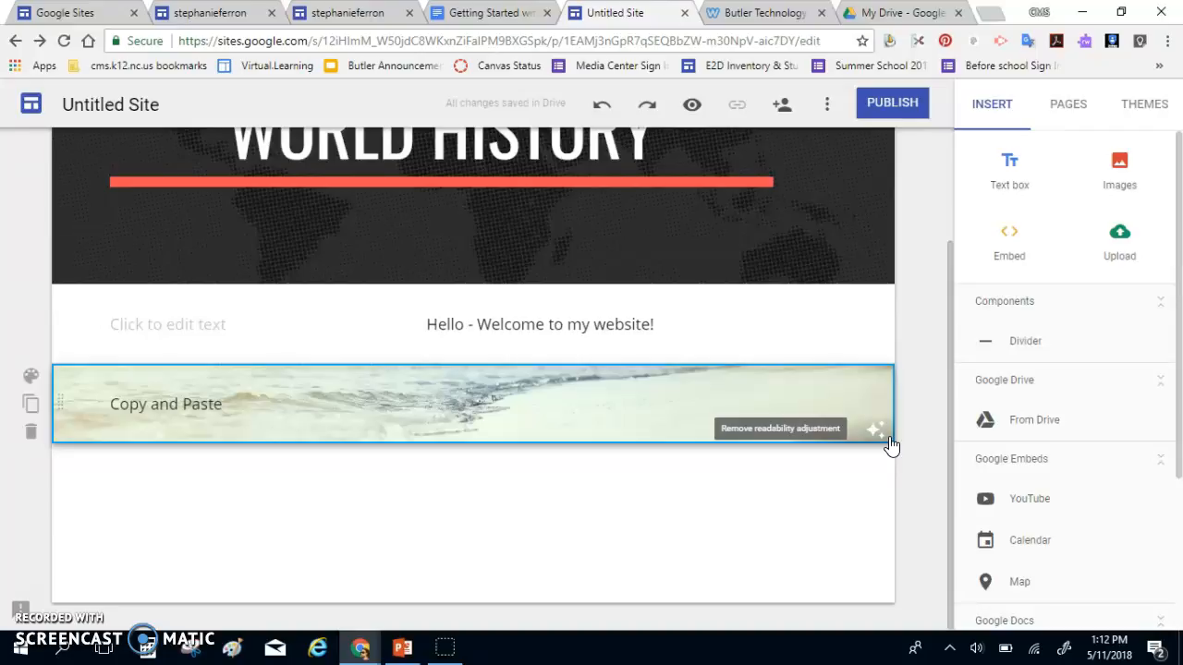
- Replace the "Copy and Paste" wording in the beach section with "Text"
{"action": "left_click_drag", "start_coordinate": [947, 370], "coordinate": [958, 218]}
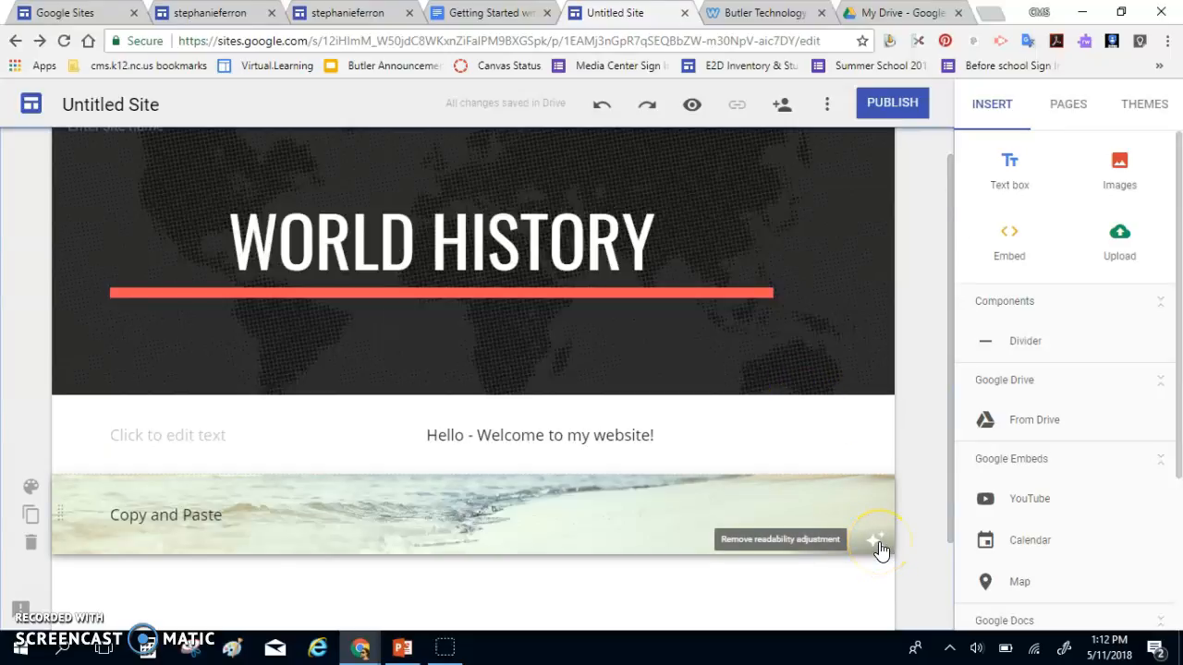
{"action": "left_click", "coordinate": [445, 528]}
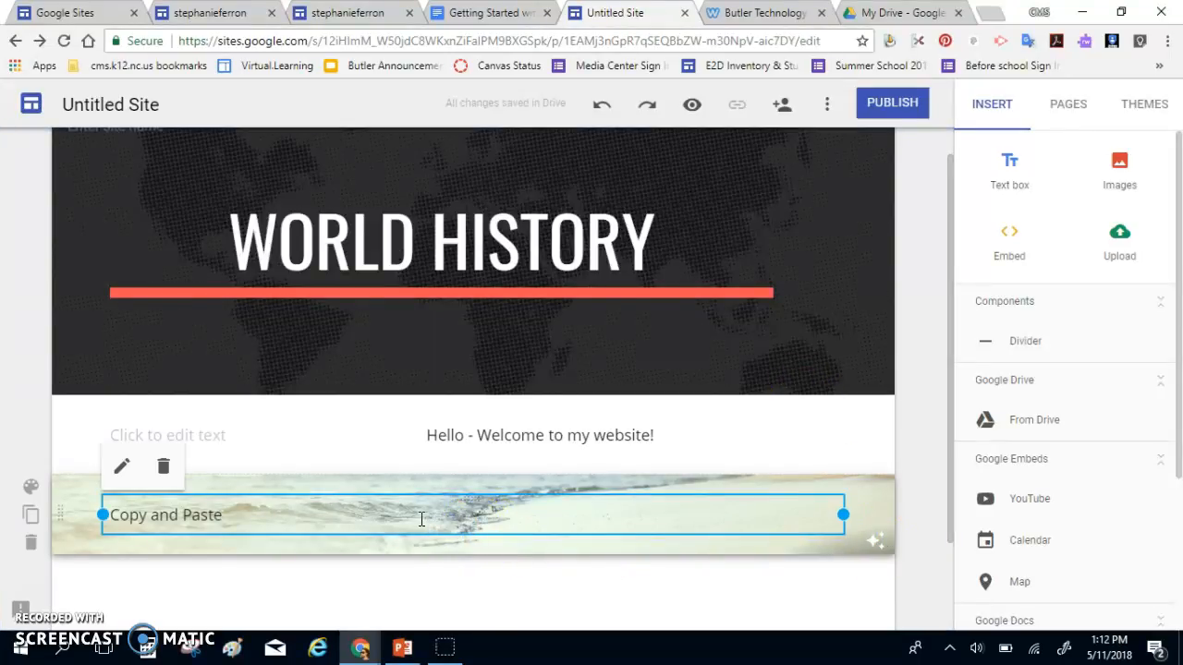
{"action": "left_click", "coordinate": [419, 520]}
{"action": "left_click", "coordinate": [256, 510]}
{"action": "key", "text": "BackSpace"}
{"action": "key", "text": "BackSpace"}
{"action": "key", "text": "BackSpace"}
{"action": "key", "text": "BackSpace"}
{"action": "key", "text": "BackSpace"}
{"action": "key", "text": "BackSpace"}
{"action": "key", "text": "BackSpace"}
{"action": "key", "text": "BackSpace"}
{"action": "key", "text": "BackSpace"}
{"action": "key", "text": "BackSpace"}
{"action": "key", "text": "BackSpace"}
{"action": "key", "text": "BackSpace"}
{"action": "key", "text": "BackSpace"}
{"action": "key", "text": "BackSpace"}
{"action": "type", "text": "Text"}
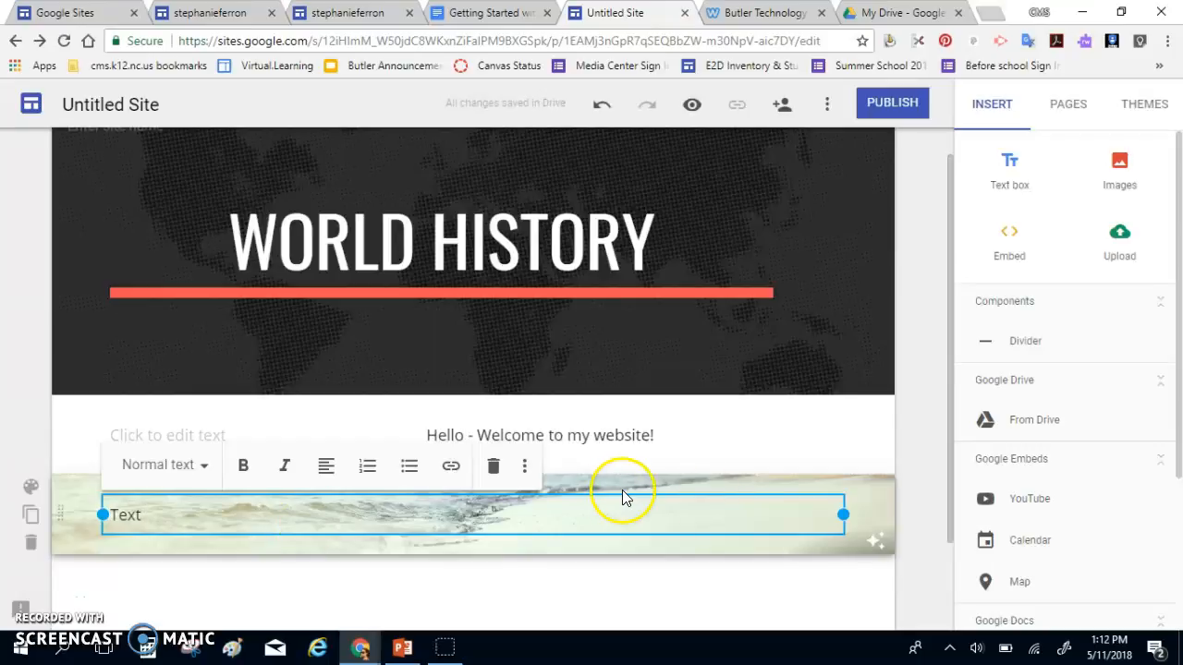
- Toggle the beach section's readability adjustment and move the section directly under the World History header
{"action": "left_click", "coordinate": [874, 541]}
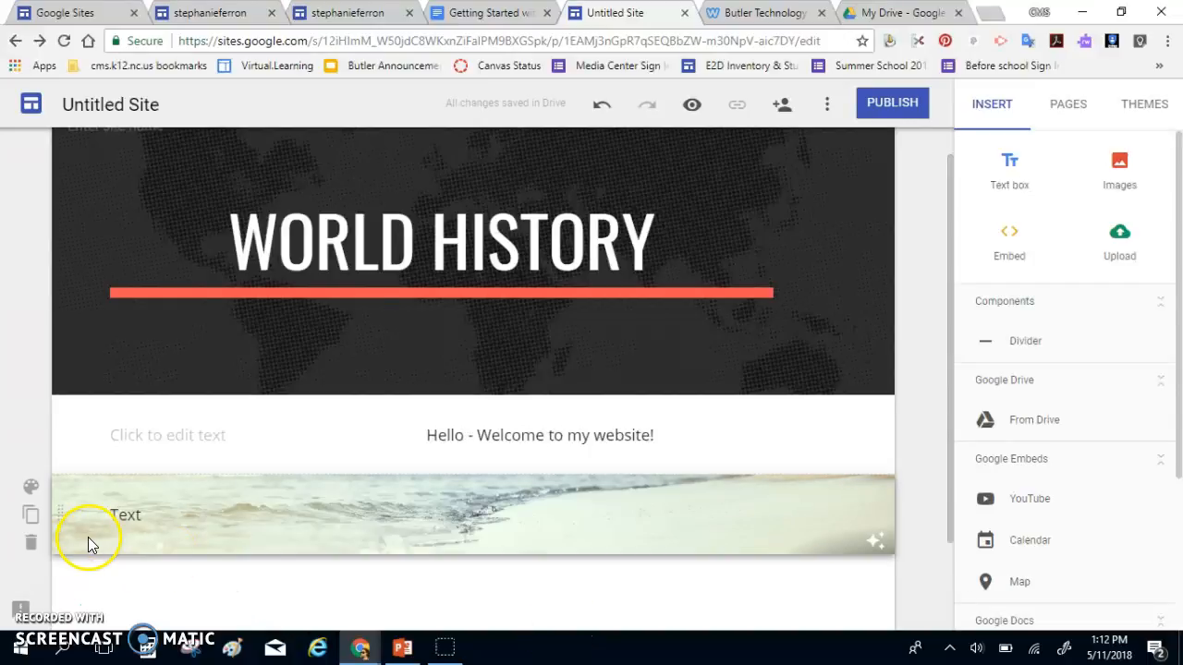
{"action": "left_click_drag", "start_coordinate": [59, 522], "coordinate": [72, 431]}
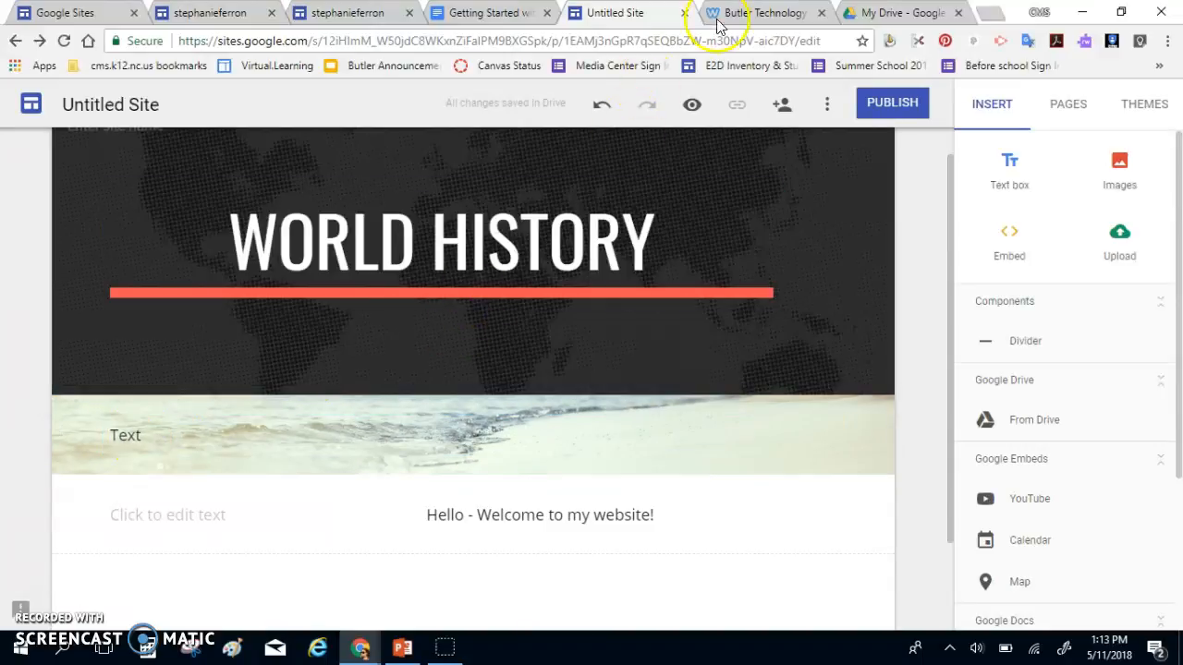
- Copy the selected quick links, from Tech Talk Meeting Dates to Video: Updating EDCloud, from the Butler Technology site and paste them below "Text"
{"action": "left_click", "coordinate": [770, 11]}
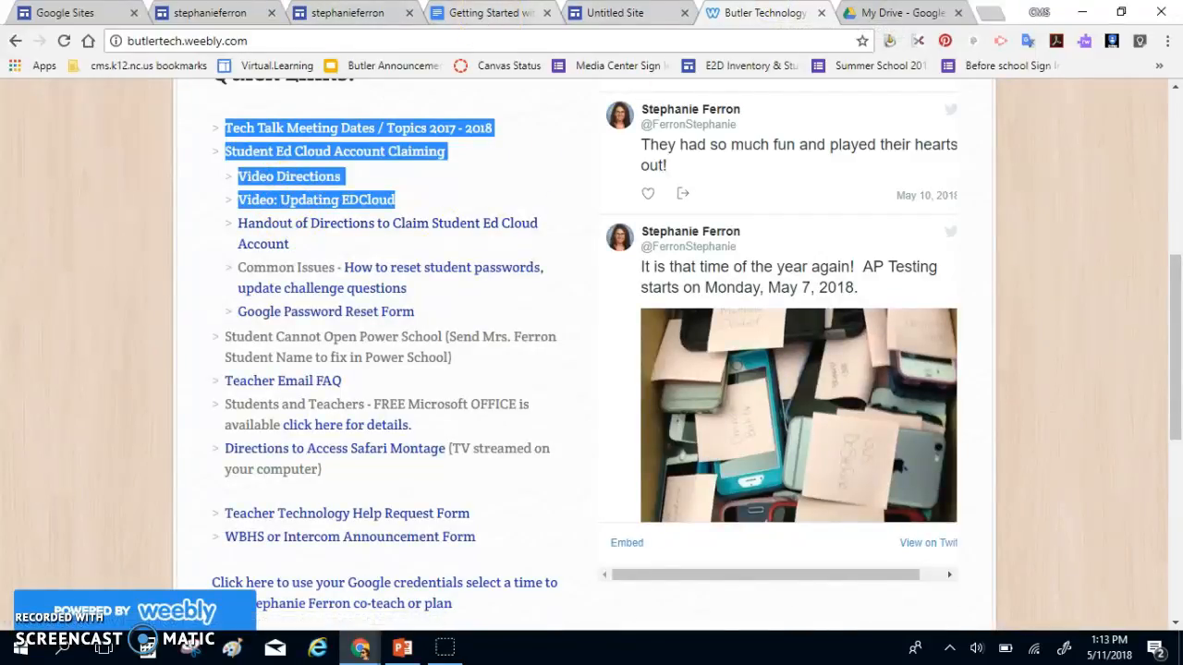
{"action": "left_click", "coordinate": [589, 11]}
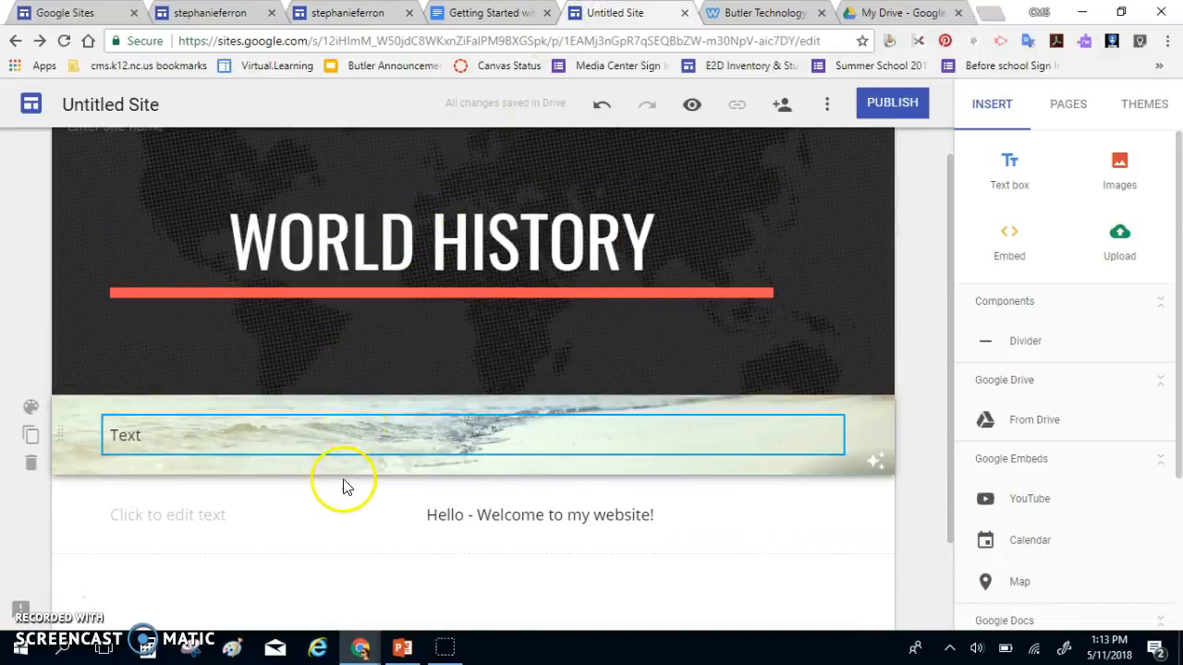
{"action": "left_click", "coordinate": [339, 441]}
{"action": "key", "text": "Return"}
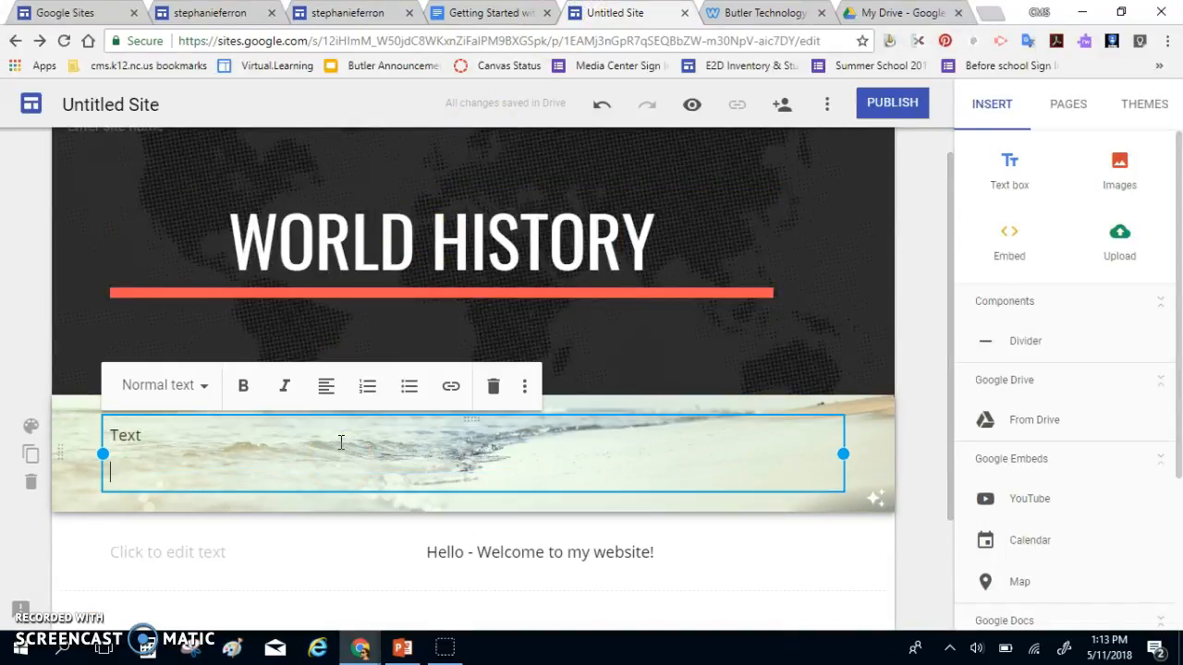
{"action": "type", "text": "Tech Talk Meeting Dates / Topics 2017 - 2018 Student Ed Cloud Account Claiming Video Directions Video: Updating EDCloud"}
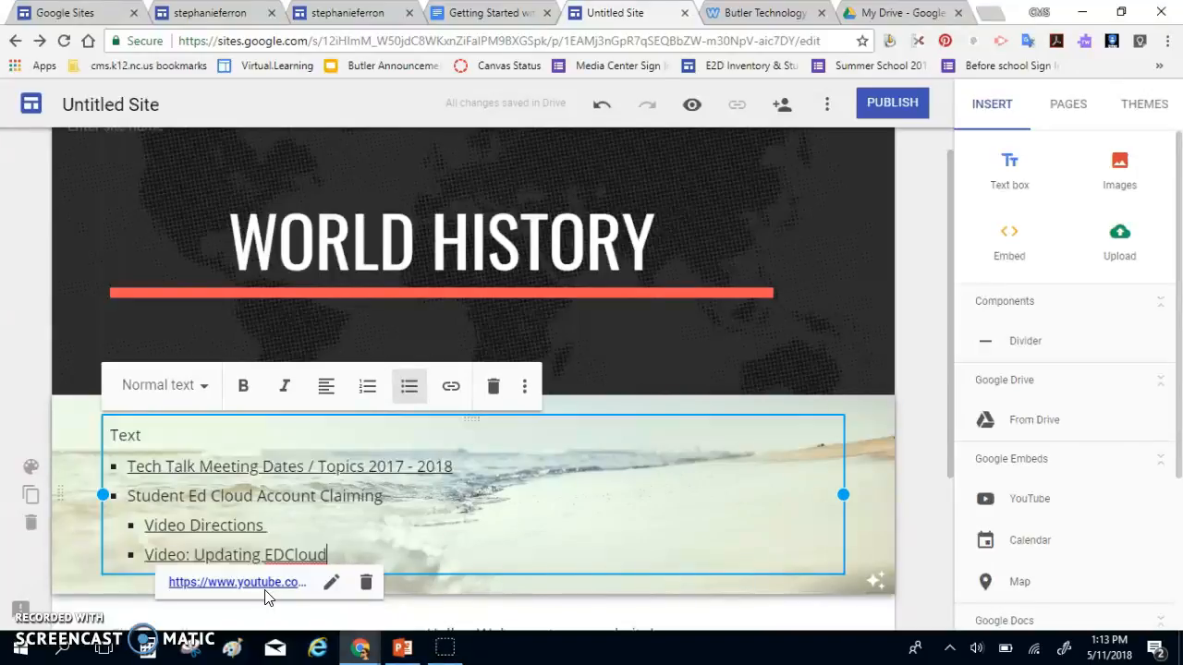
- Check the link targets of the pasted Tech Talk, Student Ed Cloud, Video Directions and Updating EDCloud entries
{"action": "left_click", "coordinate": [238, 467]}
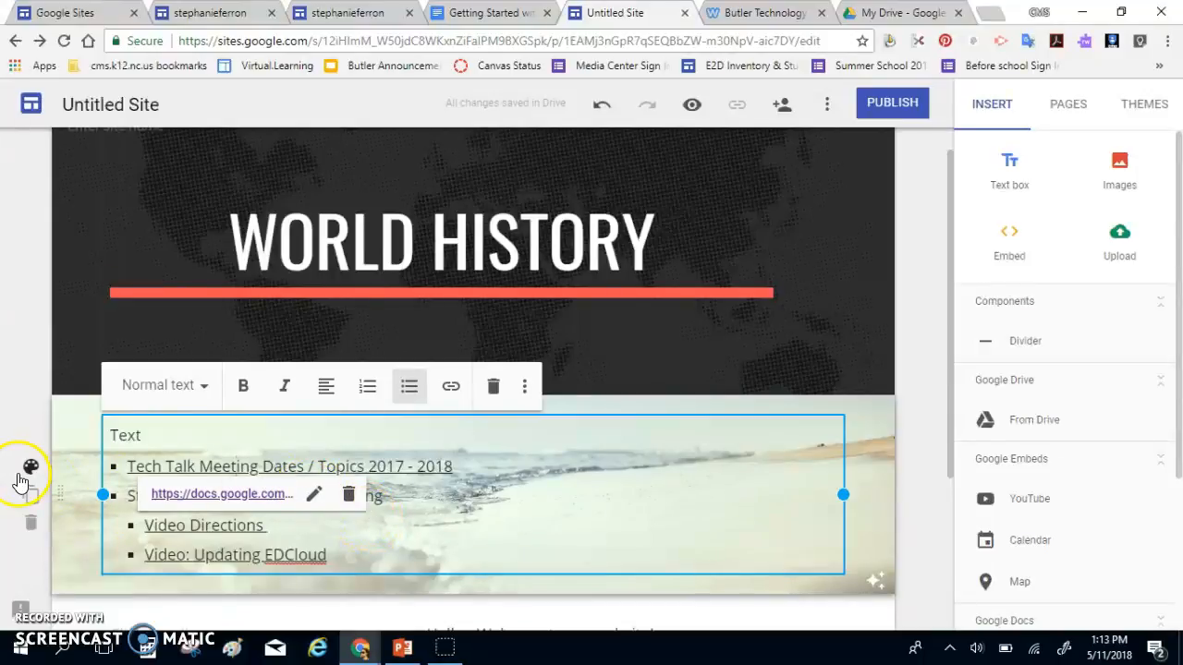
{"action": "left_click", "coordinate": [134, 496]}
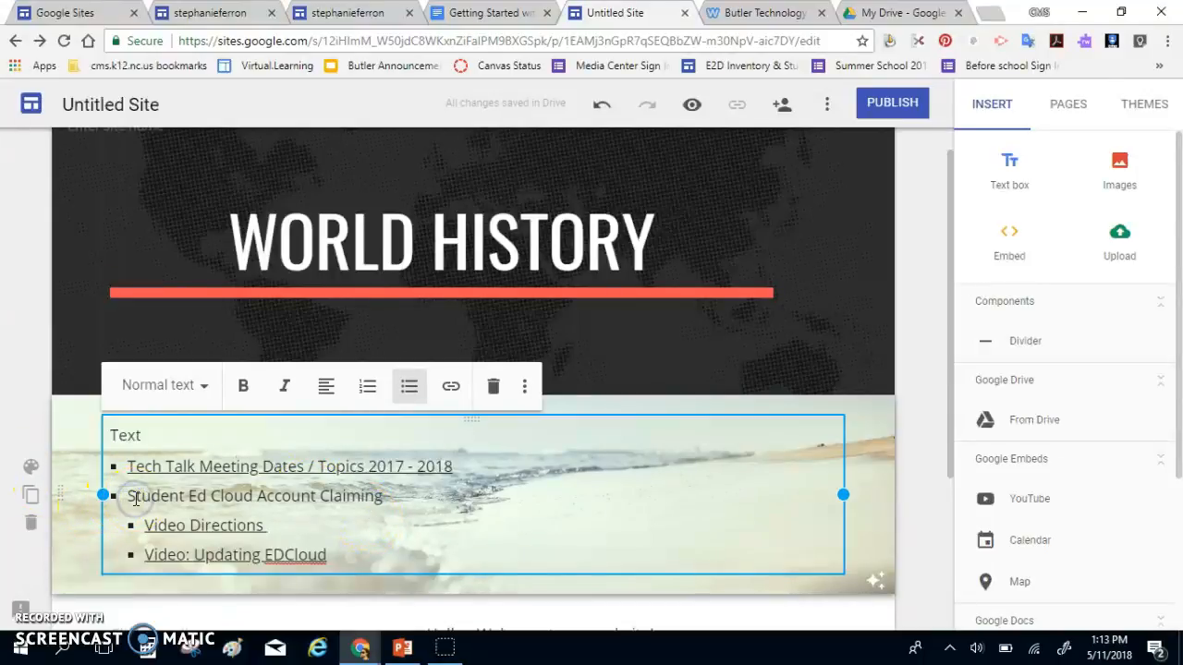
{"action": "left_click", "coordinate": [191, 527]}
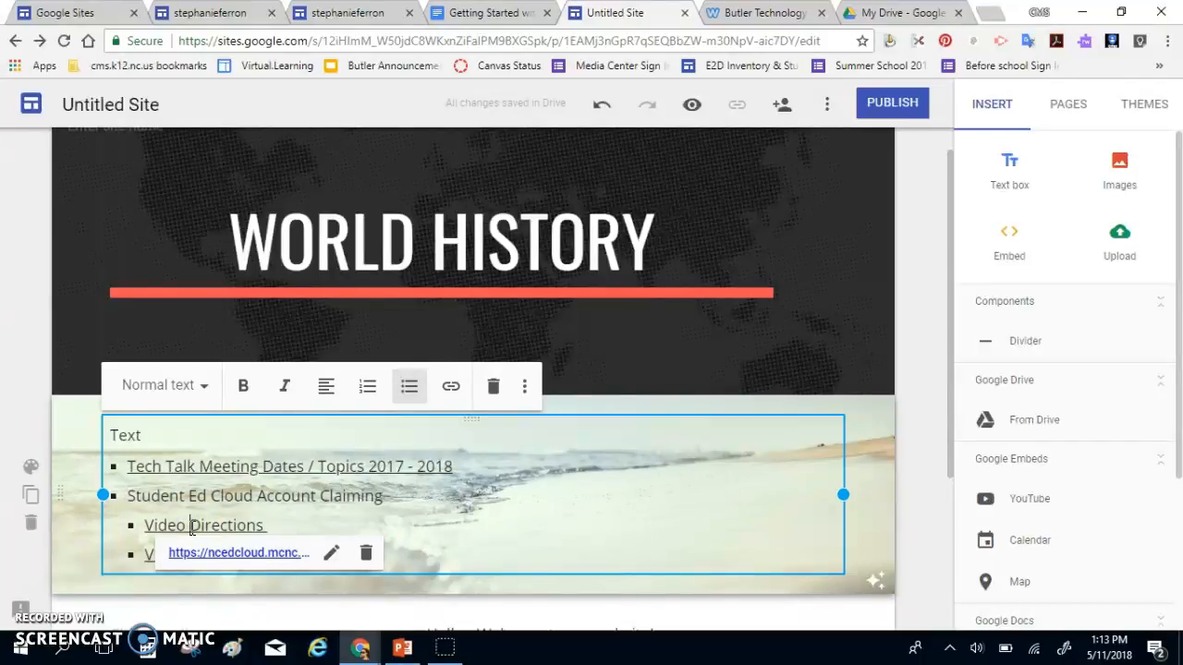
{"action": "left_click", "coordinate": [146, 556]}
{"action": "left_click", "coordinate": [164, 554]}
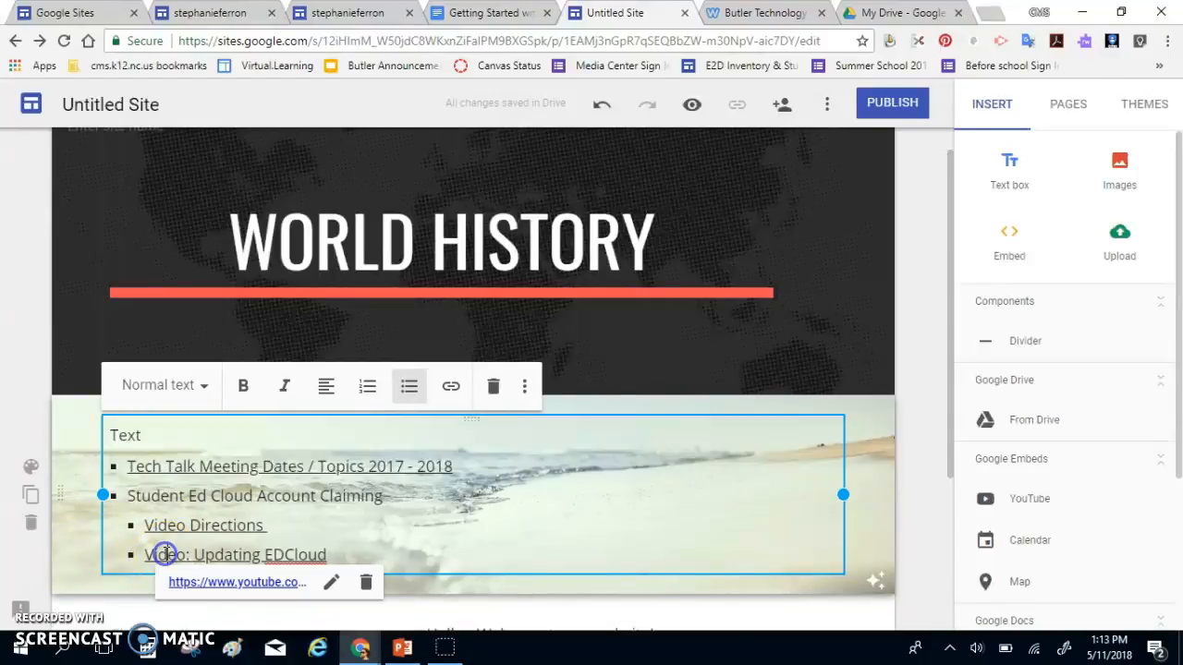
- Switch to Google Drive, examine the contents of the Website folder and return to My Drive
{"action": "left_click", "coordinate": [756, 12]}
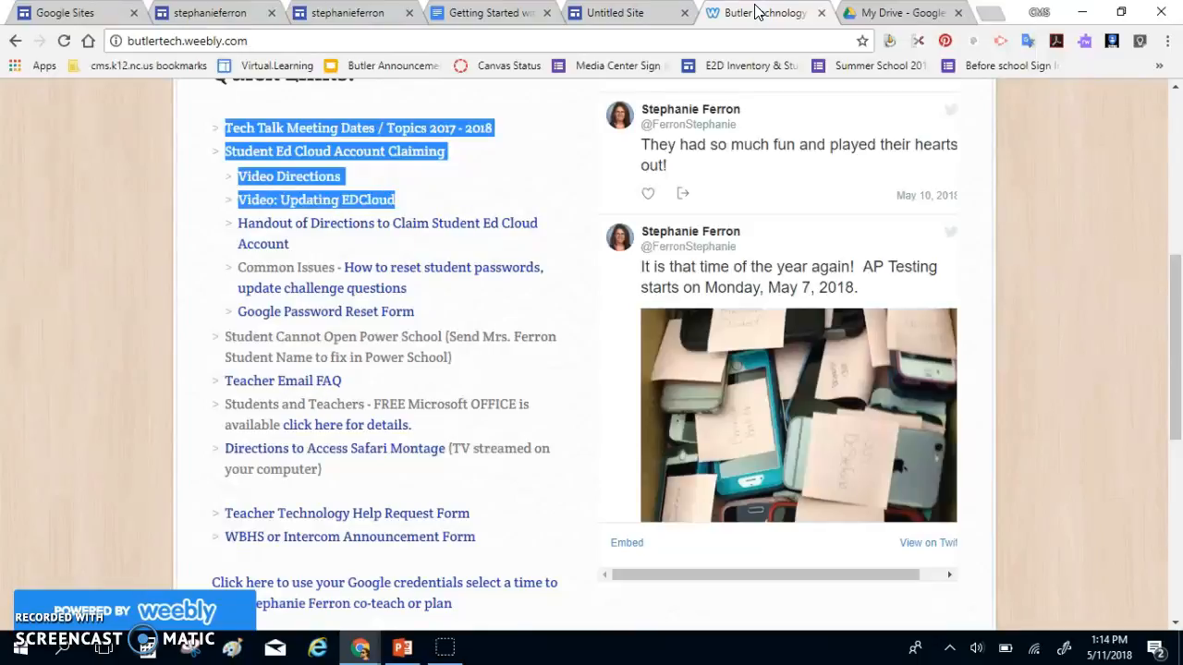
{"action": "left_click", "coordinate": [898, 12]}
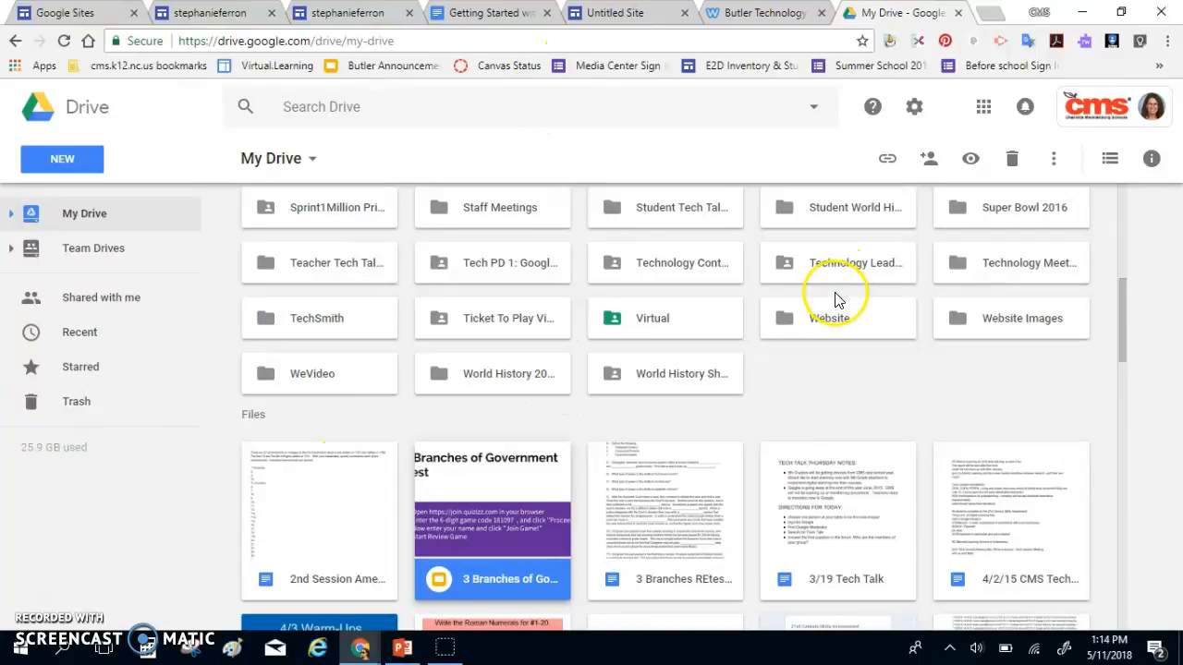
{"action": "double_click", "coordinate": [834, 320]}
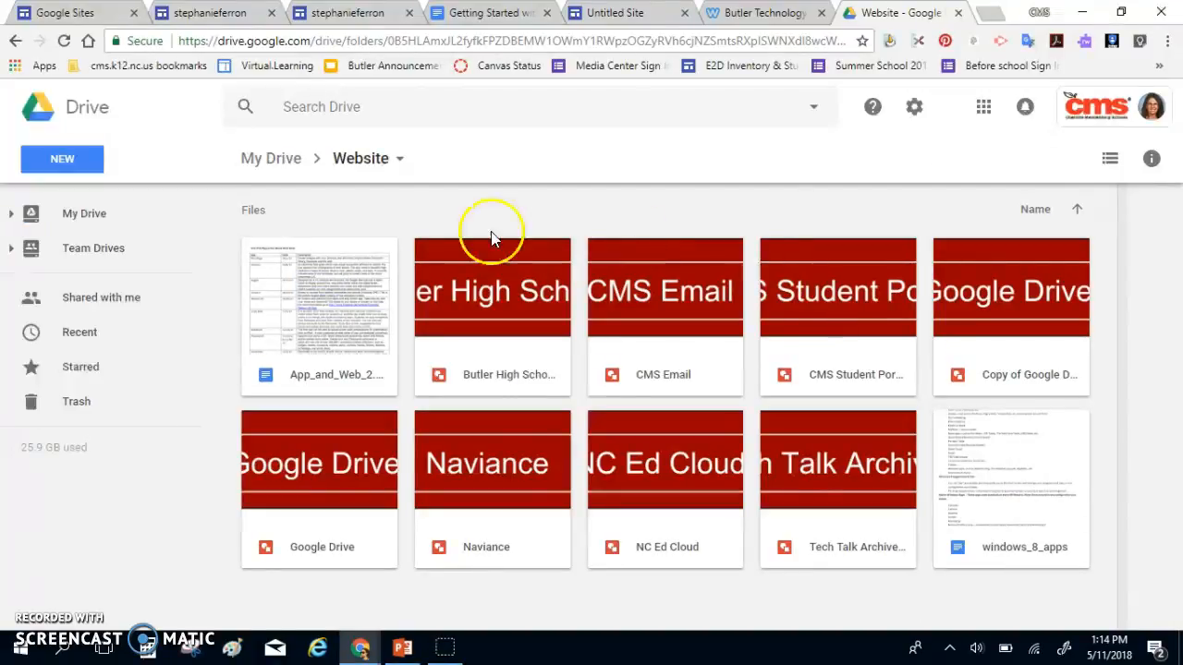
{"action": "left_click", "coordinate": [13, 43]}
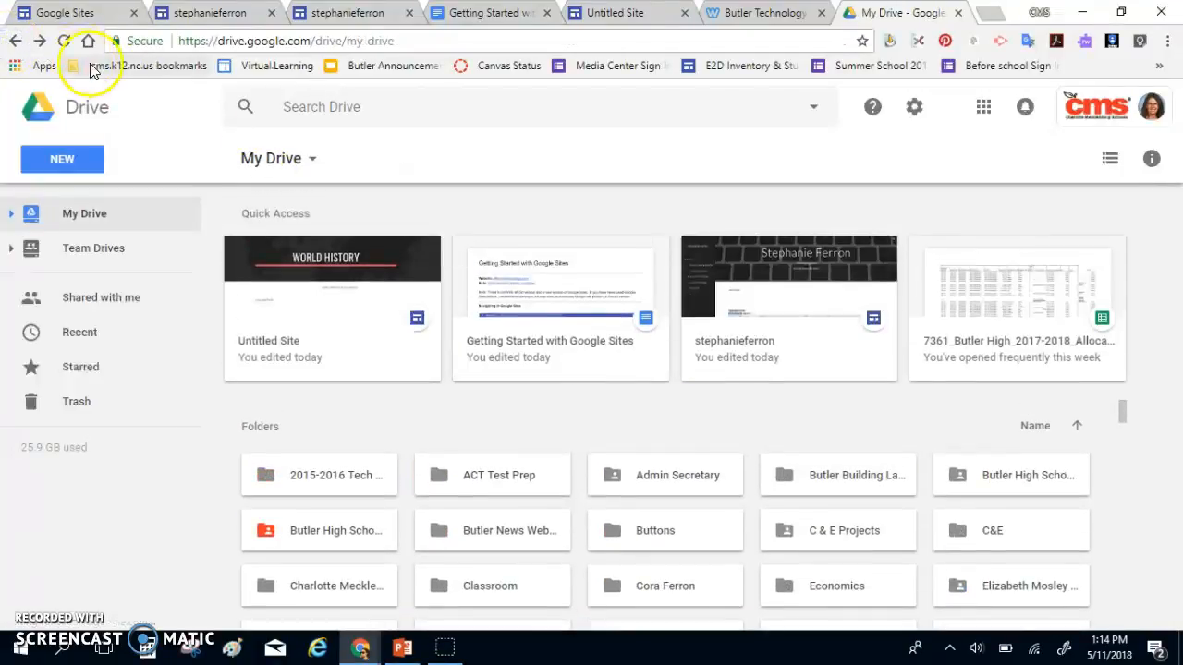
- Try to set the Website folder's link sharing to "On - Anyone with the link" with "Can view only" access, and close its sharing settings
{"action": "scroll", "coordinate": [616, 400], "scroll_direction": "down", "scroll_amount": 5}
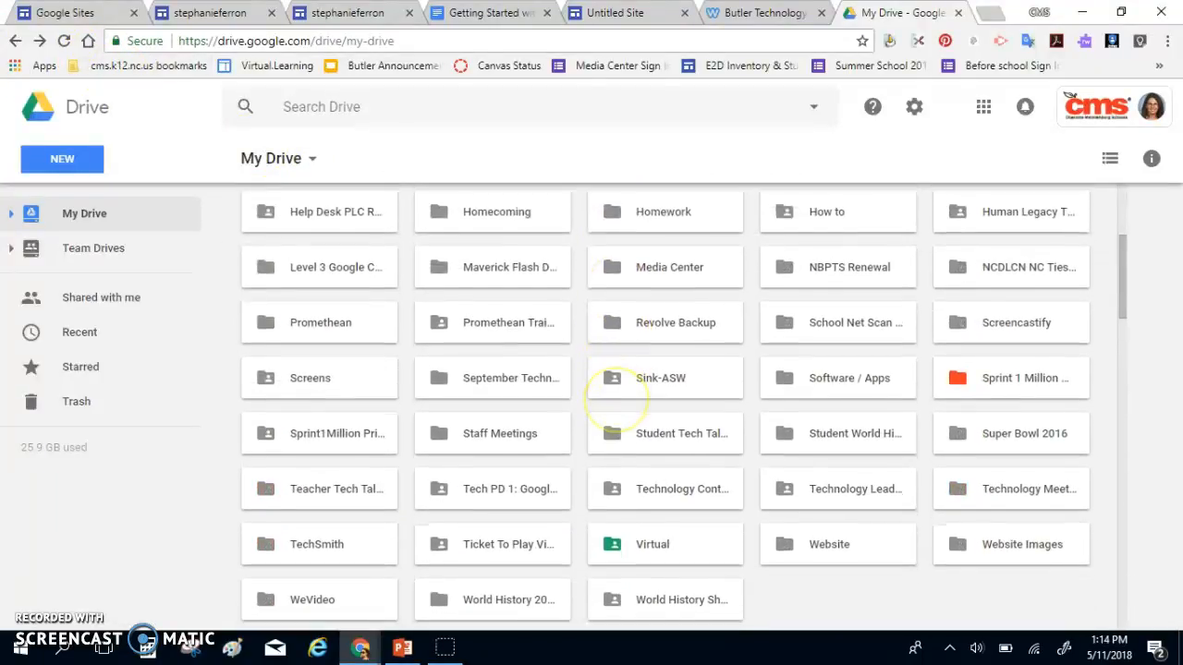
{"action": "right_click", "coordinate": [805, 547]}
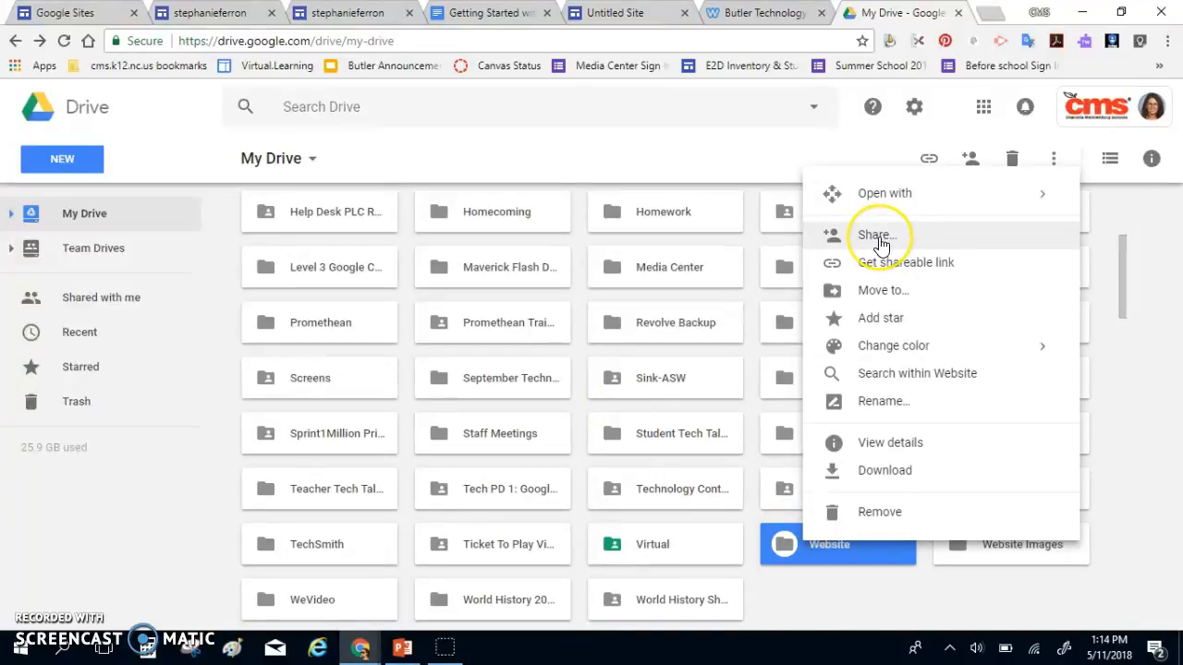
{"action": "left_click", "coordinate": [878, 238]}
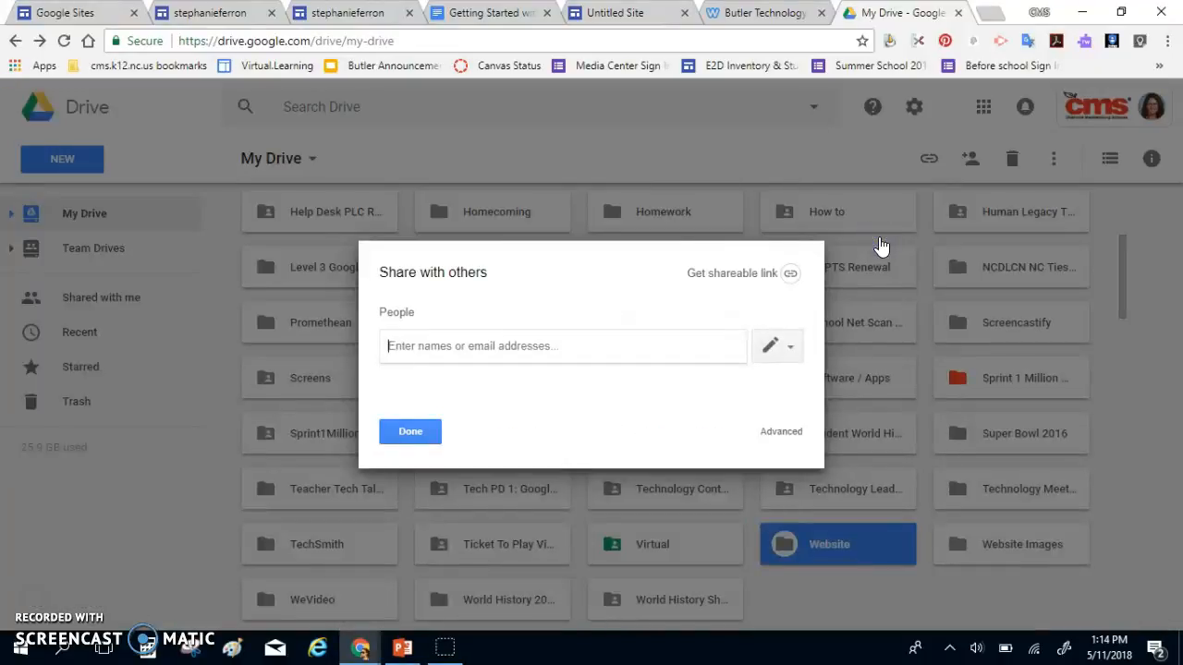
{"action": "left_click", "coordinate": [792, 434]}
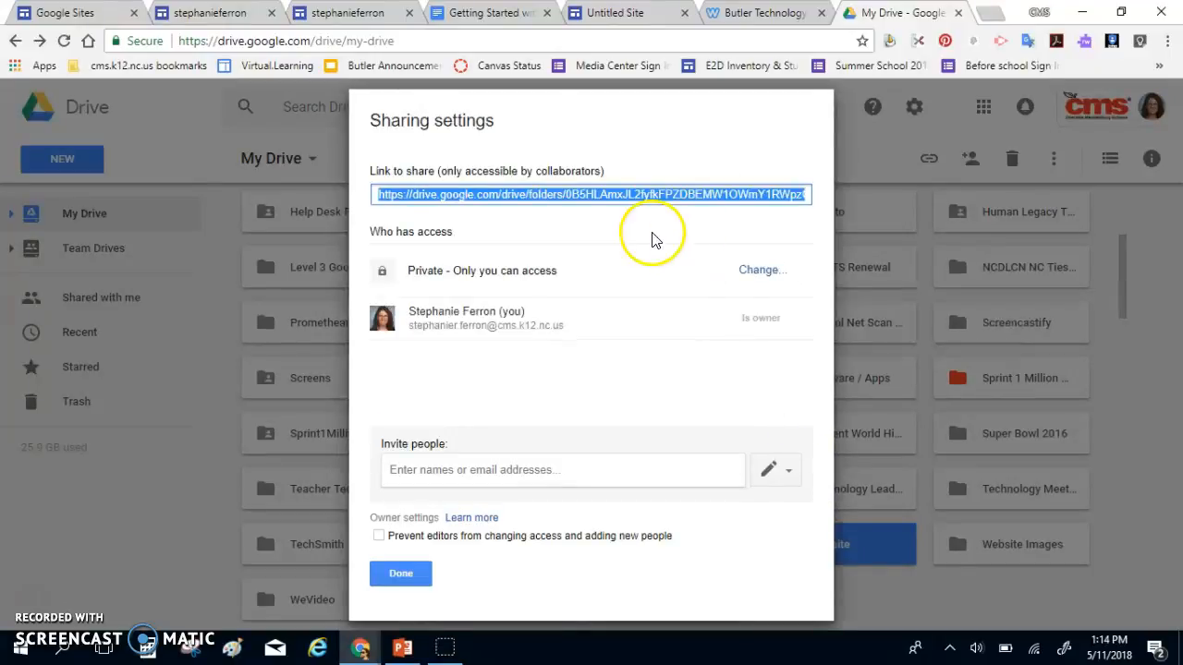
{"action": "left_click", "coordinate": [756, 269]}
{"action": "left_click", "coordinate": [403, 281]}
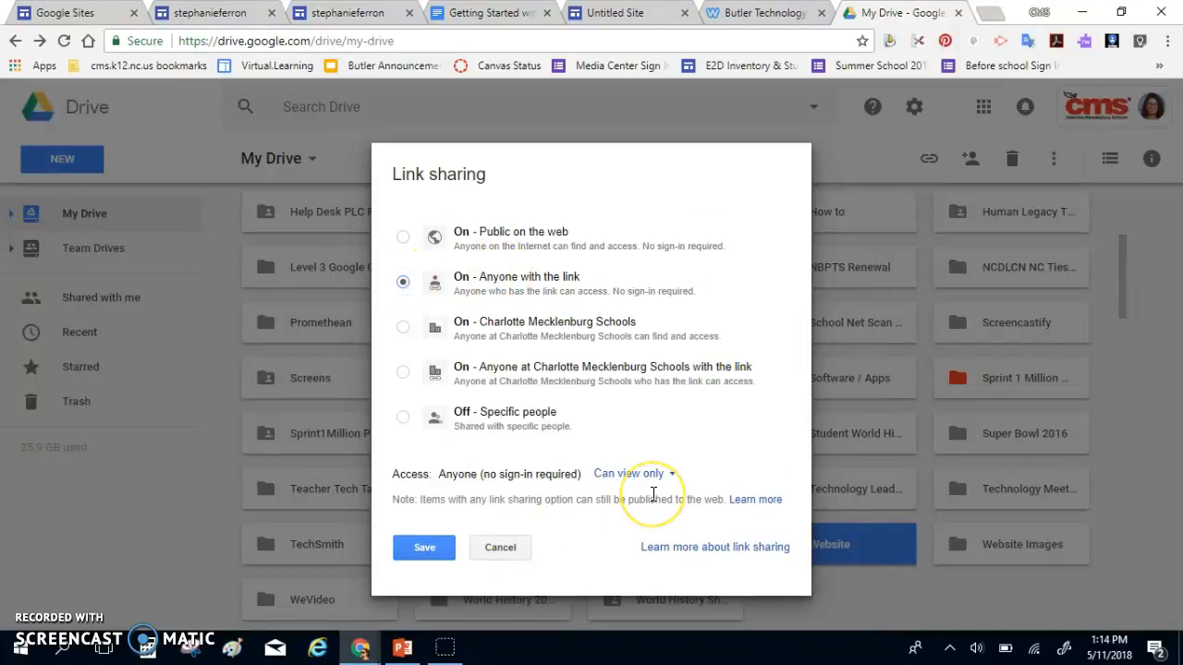
{"action": "left_click", "coordinate": [658, 476]}
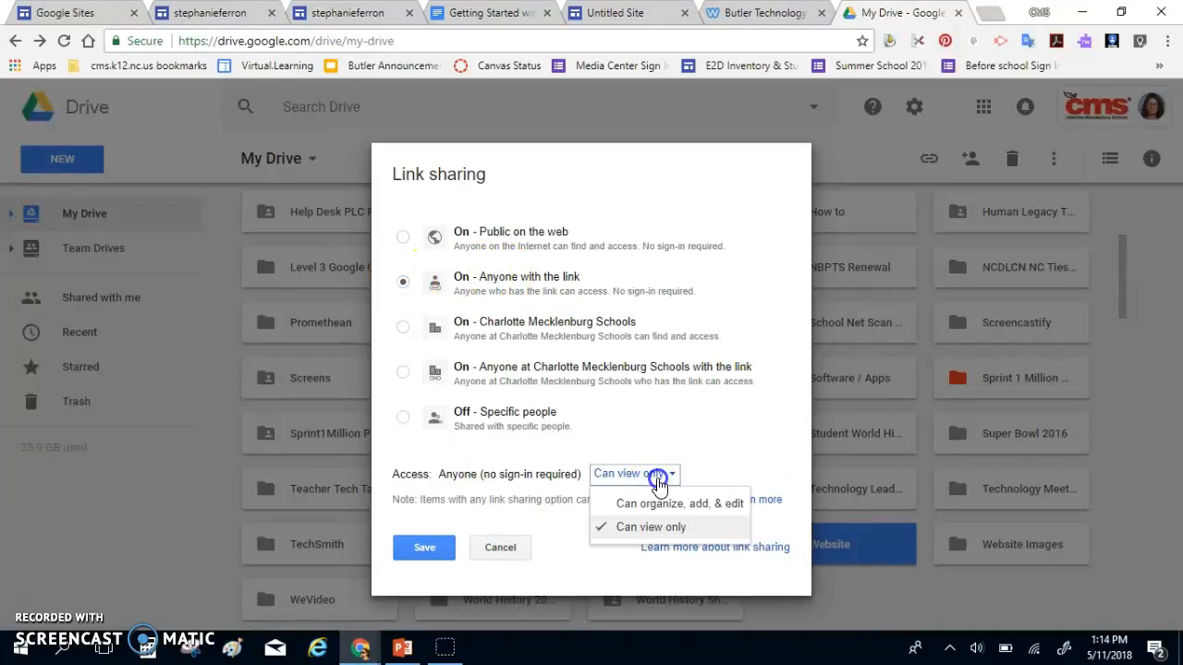
{"action": "left_click", "coordinate": [614, 527]}
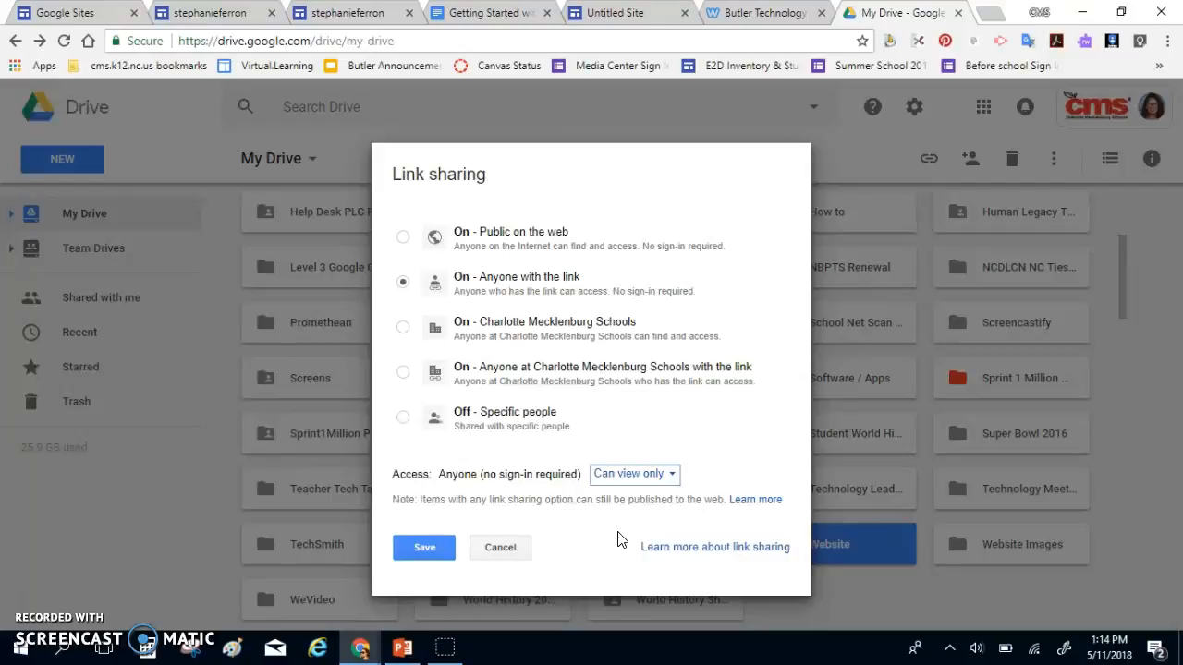
{"action": "left_click", "coordinate": [500, 548]}
{"action": "left_click", "coordinate": [378, 576]}
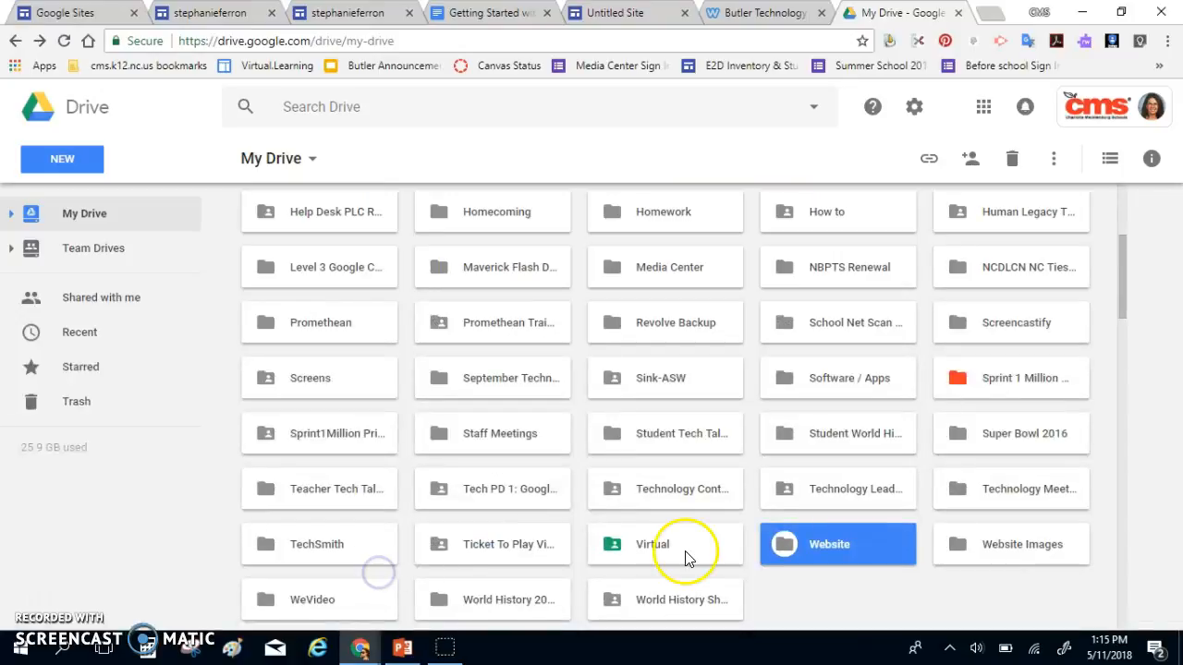
- Select the Website Images folder in Drive and look over the page content on the Butler Technology site
{"action": "left_click", "coordinate": [988, 542]}
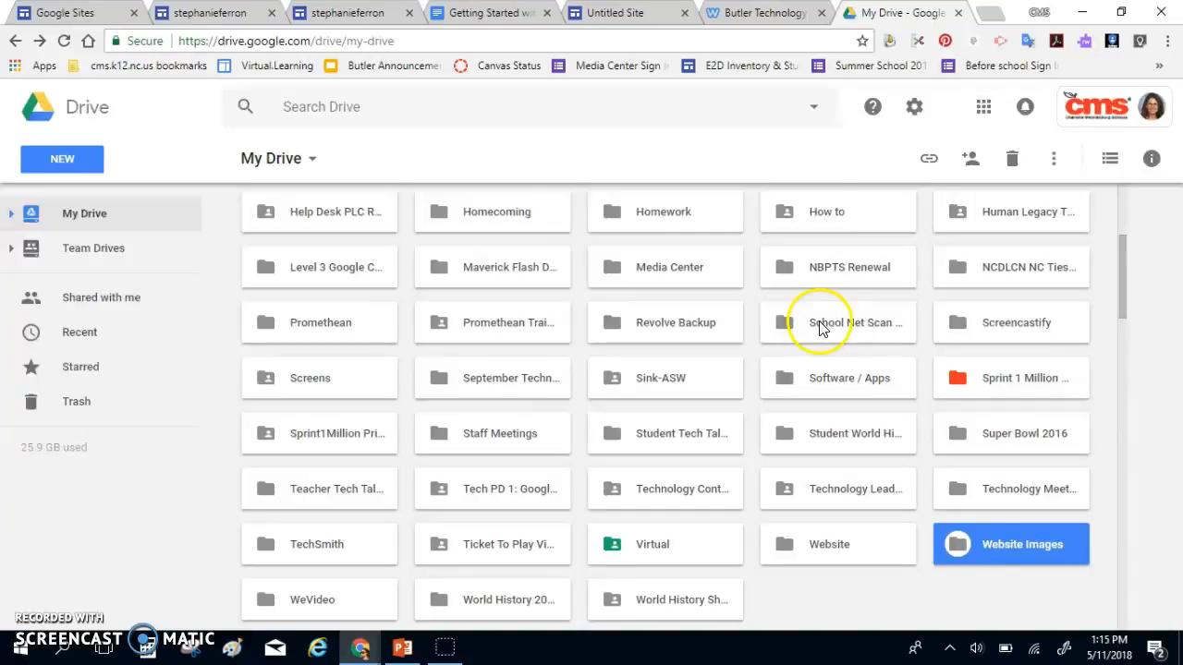
{"action": "left_click", "coordinate": [774, 12]}
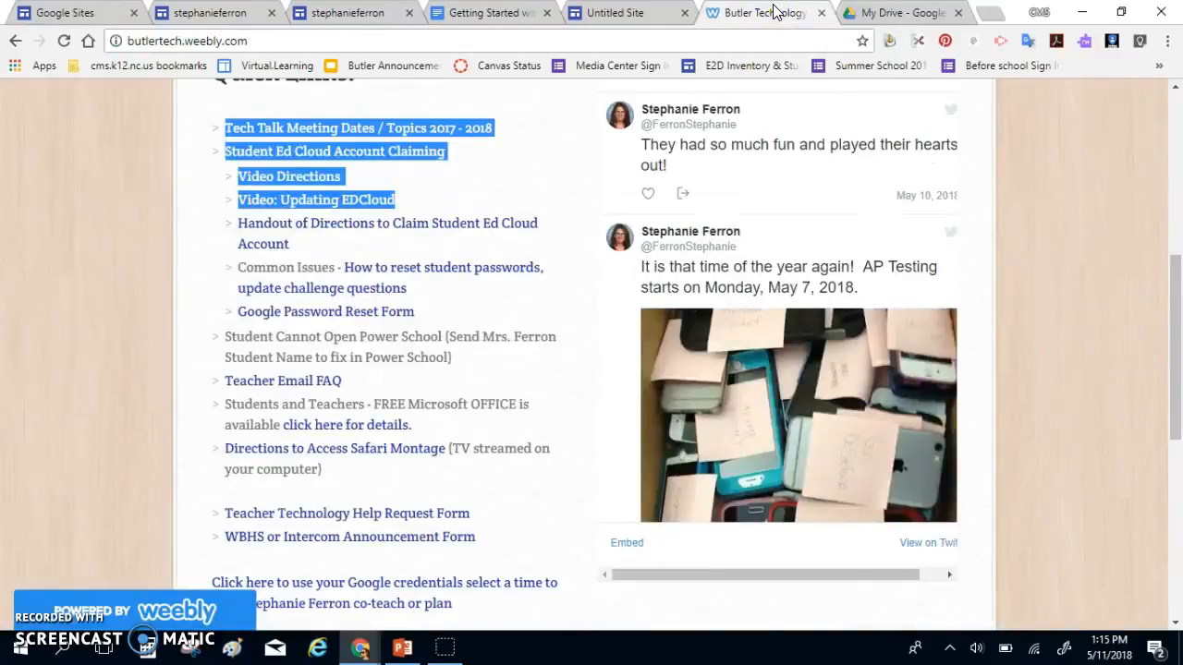
{"action": "scroll", "coordinate": [591, 351], "scroll_direction": "down", "scroll_amount": 3}
{"action": "scroll", "coordinate": [592, 351], "scroll_direction": "up", "scroll_amount": 7}
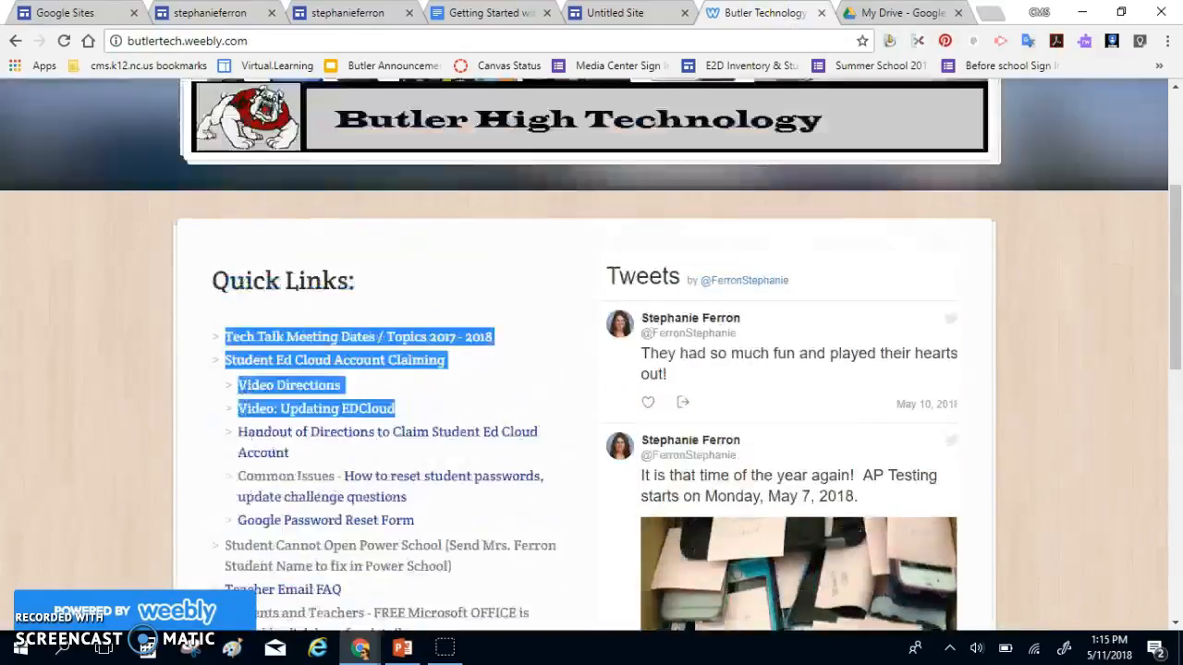
- Return to the Untitled Site in Google Sites and search Google for "army" images to insert
{"action": "left_click", "coordinate": [610, 13]}
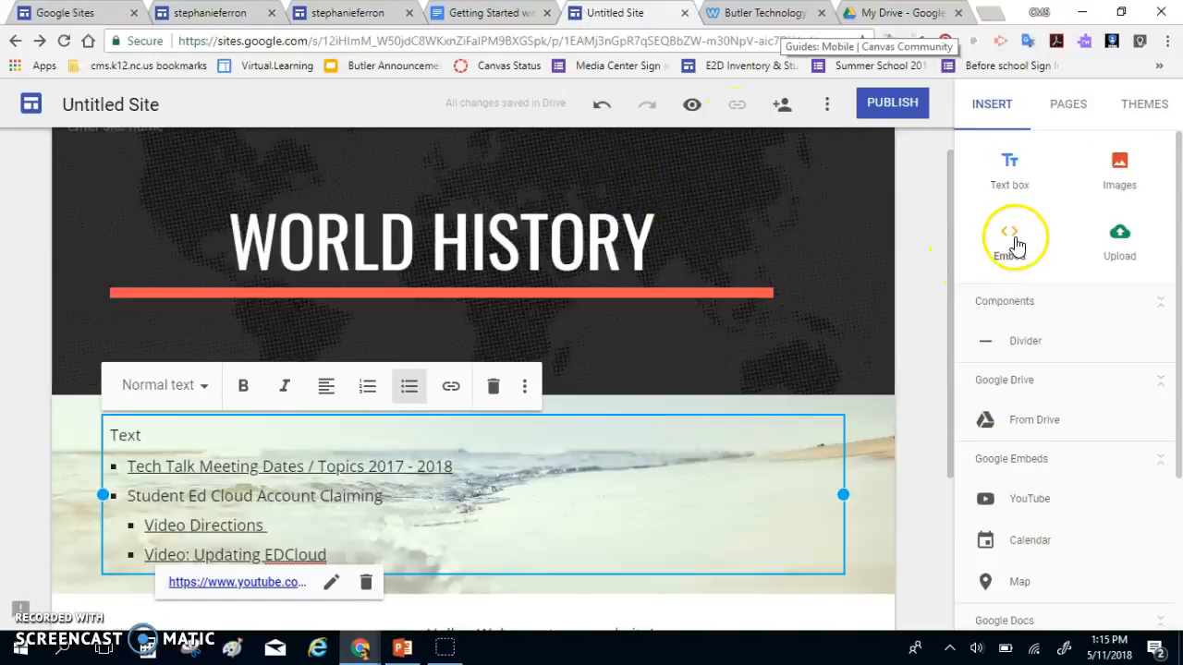
{"action": "left_click", "coordinate": [1120, 178]}
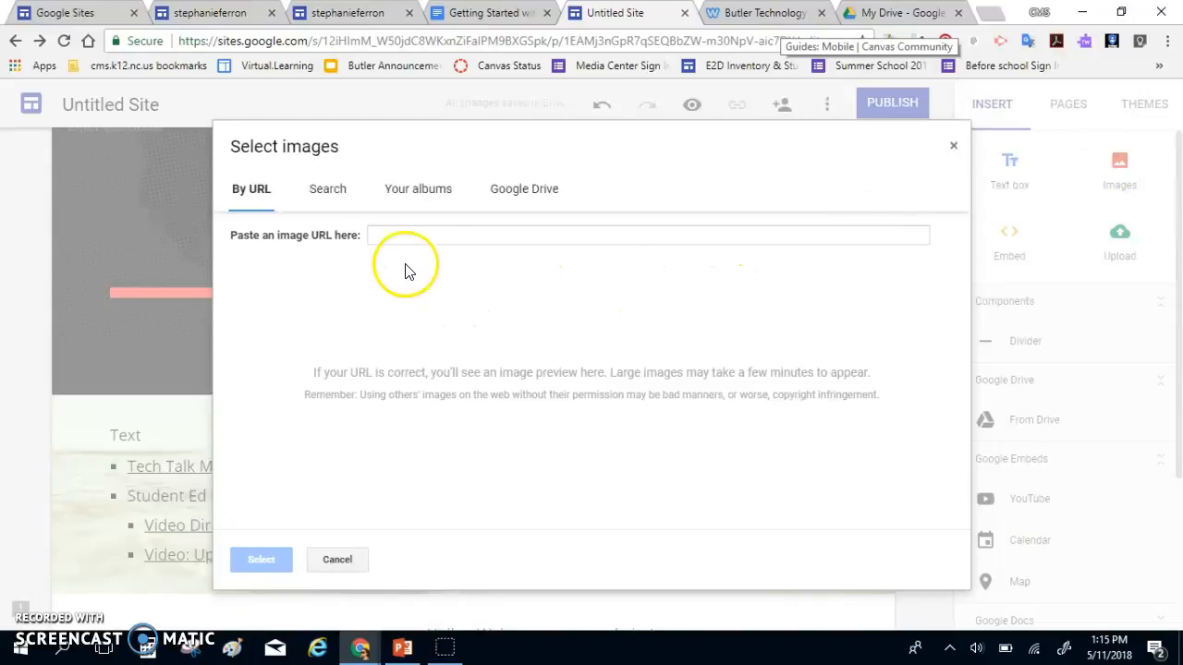
{"action": "left_click", "coordinate": [422, 233]}
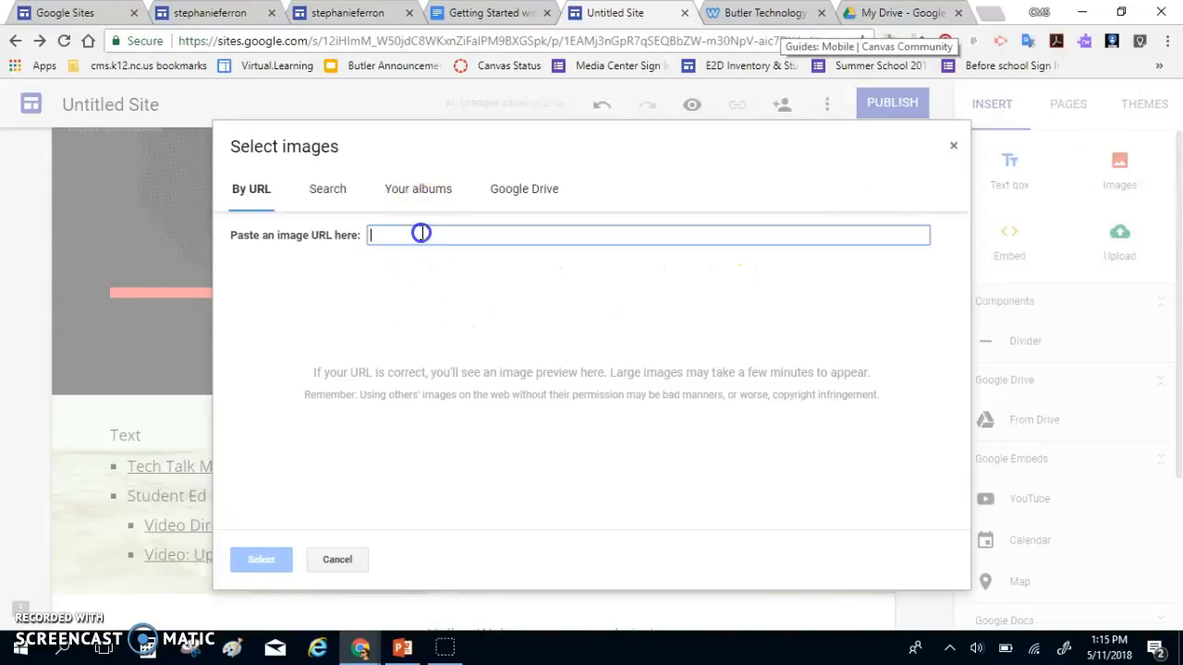
{"action": "left_click", "coordinate": [329, 193]}
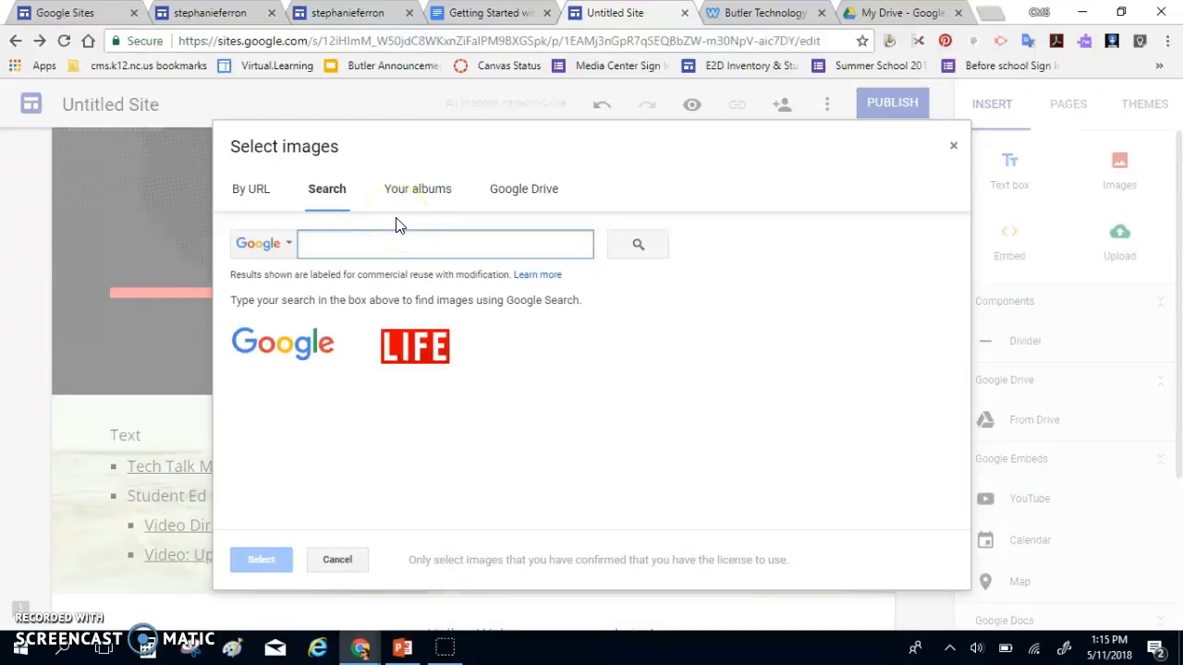
{"action": "type", "text": "army"}
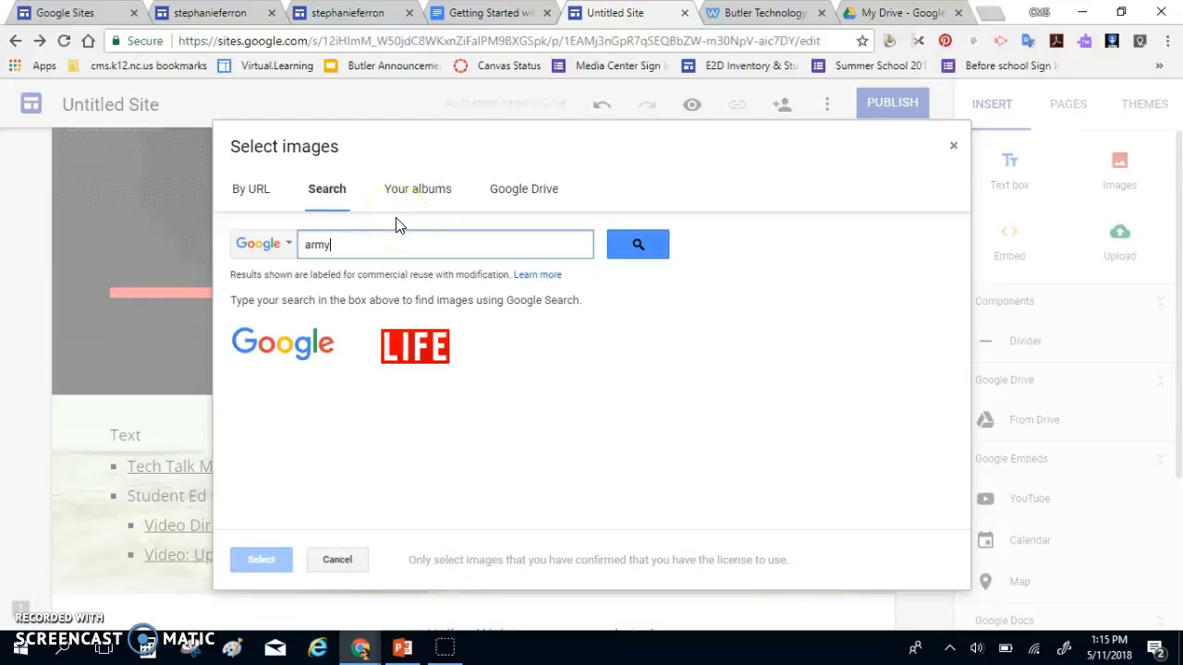
{"action": "key", "text": "Return"}
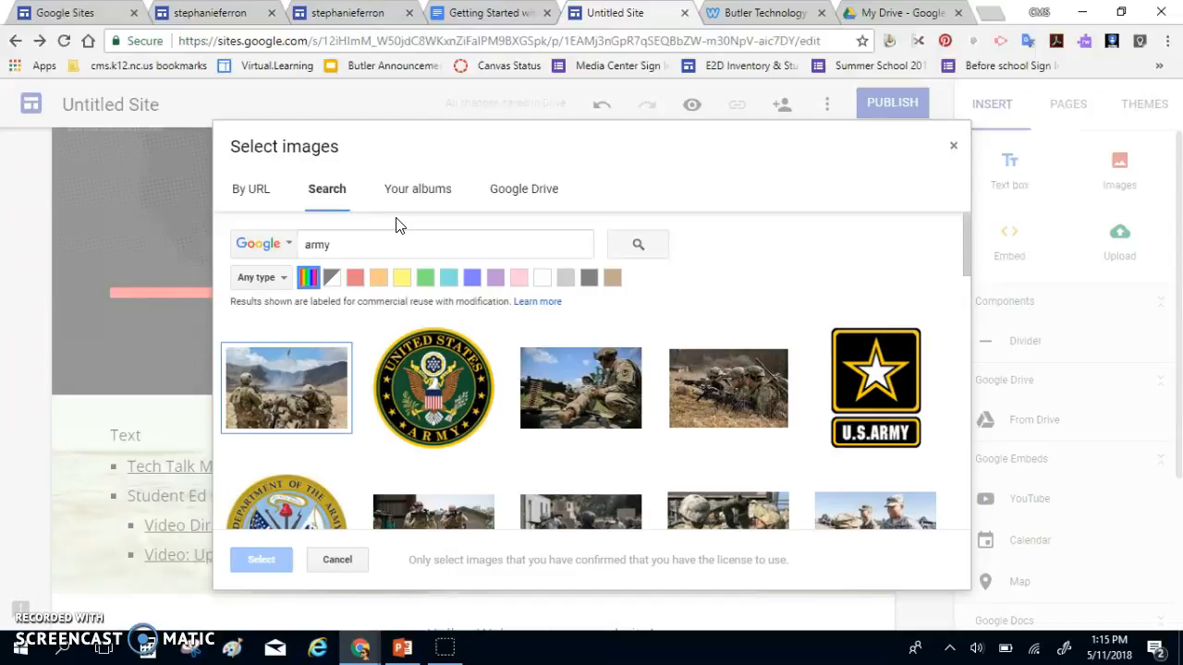
- Look through the personal albums and the My Drive folders as image sources
{"action": "left_click", "coordinate": [406, 195]}
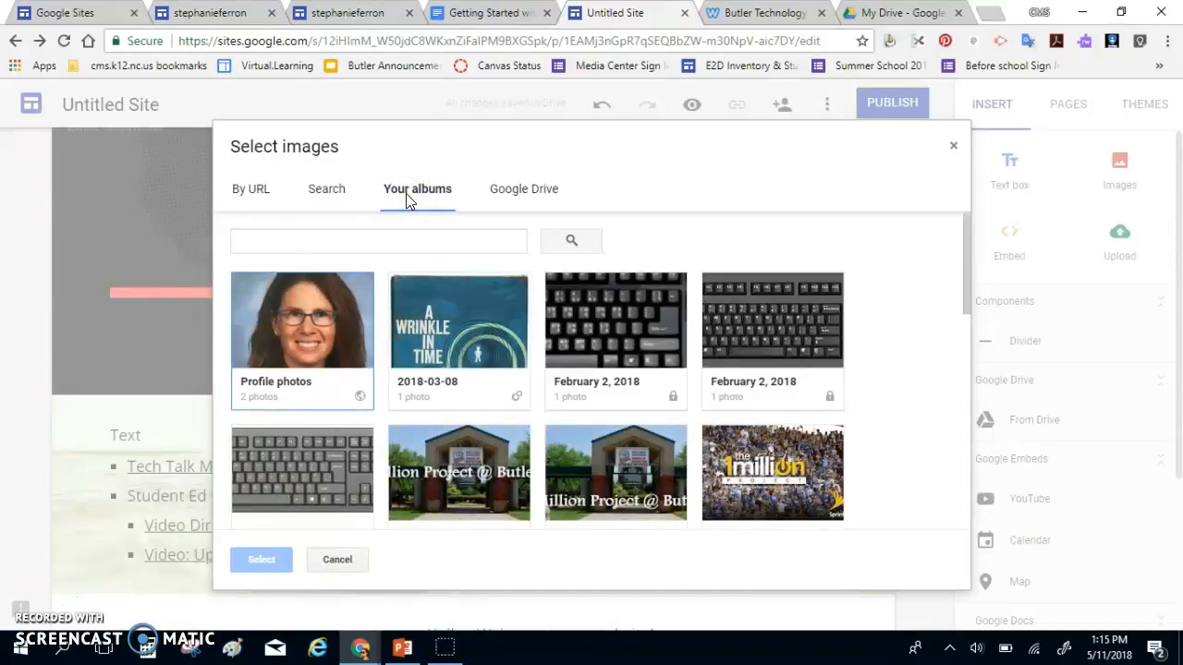
{"action": "left_click", "coordinate": [526, 188]}
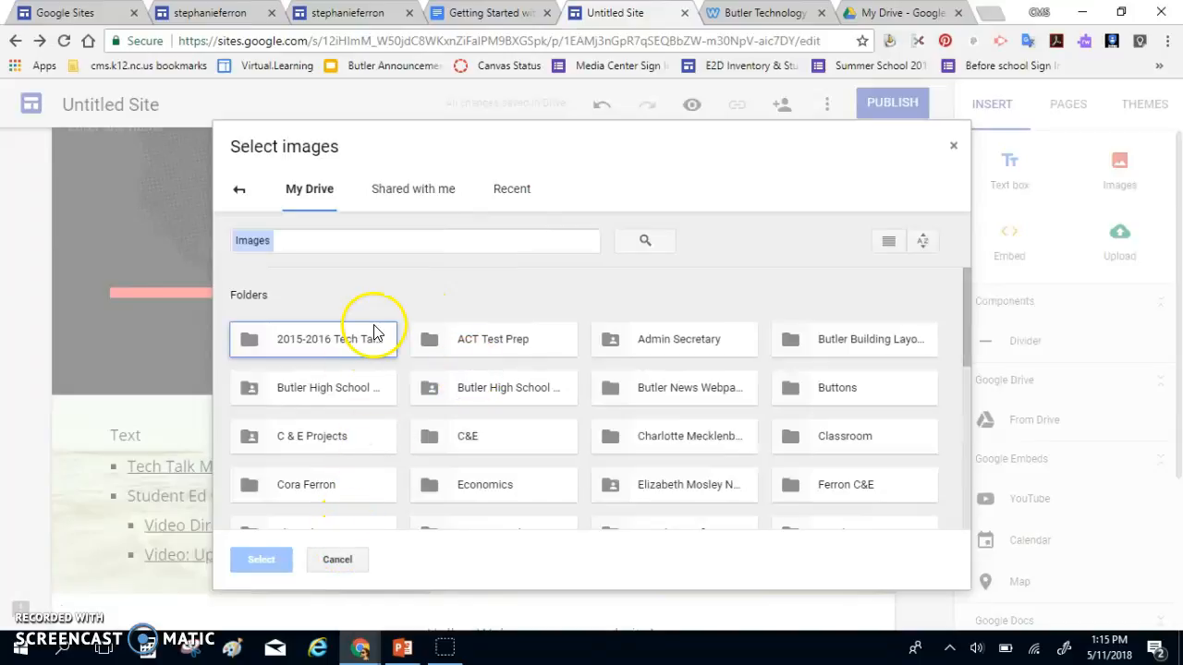
{"action": "left_click", "coordinate": [241, 192]}
- Insert the full keyboard picture from the February 2, 2018 album below the beach section and reduce its size
{"action": "left_click", "coordinate": [436, 205]}
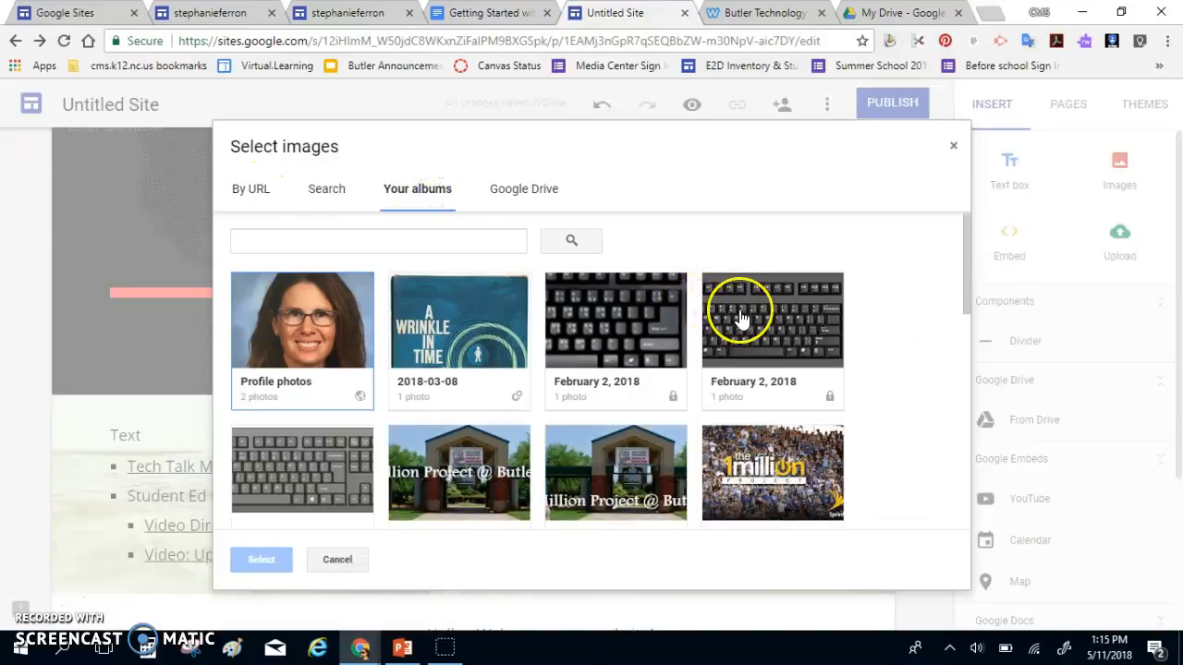
{"action": "left_click", "coordinate": [739, 317]}
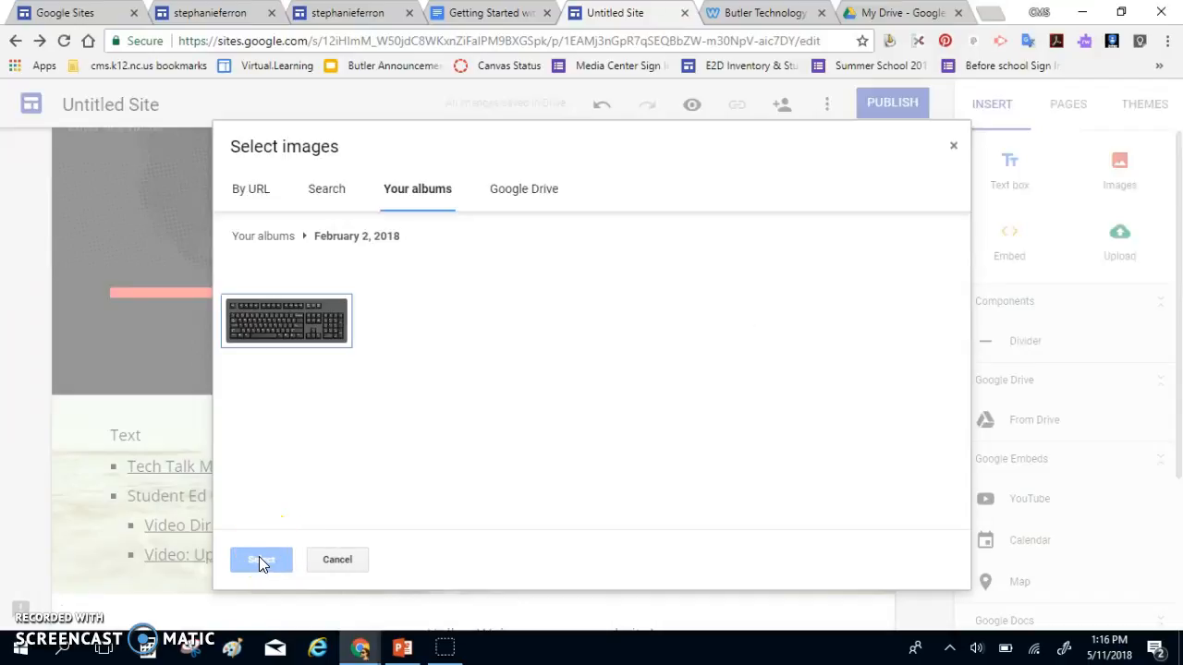
{"action": "left_click", "coordinate": [296, 321]}
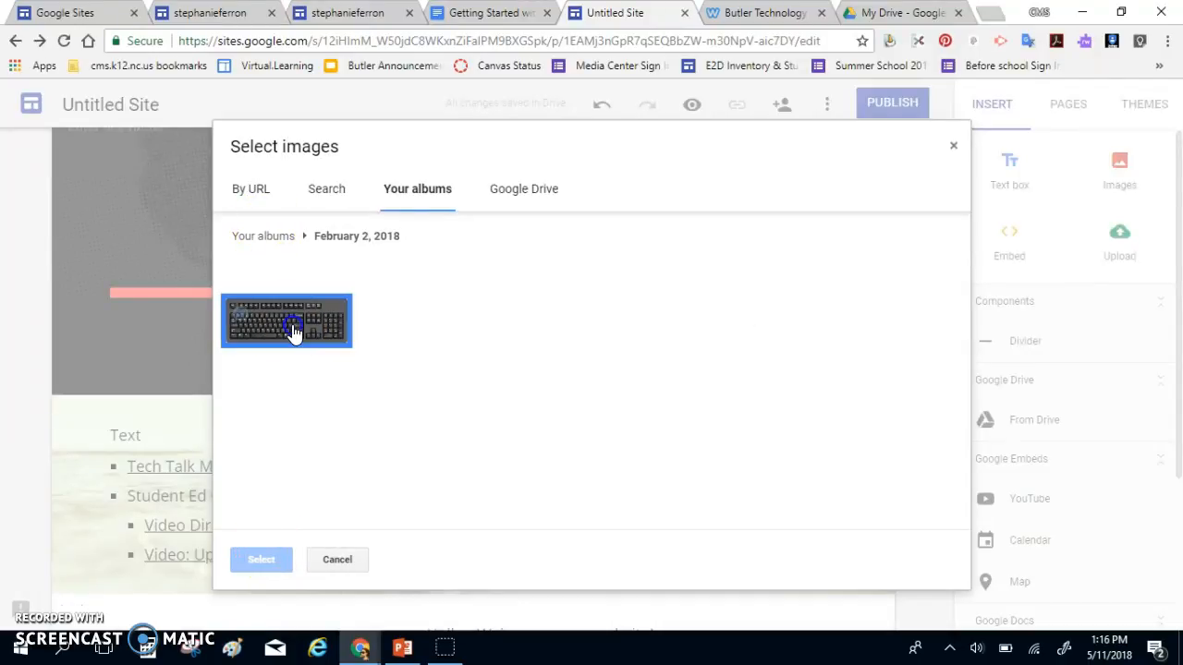
{"action": "left_click", "coordinate": [246, 554]}
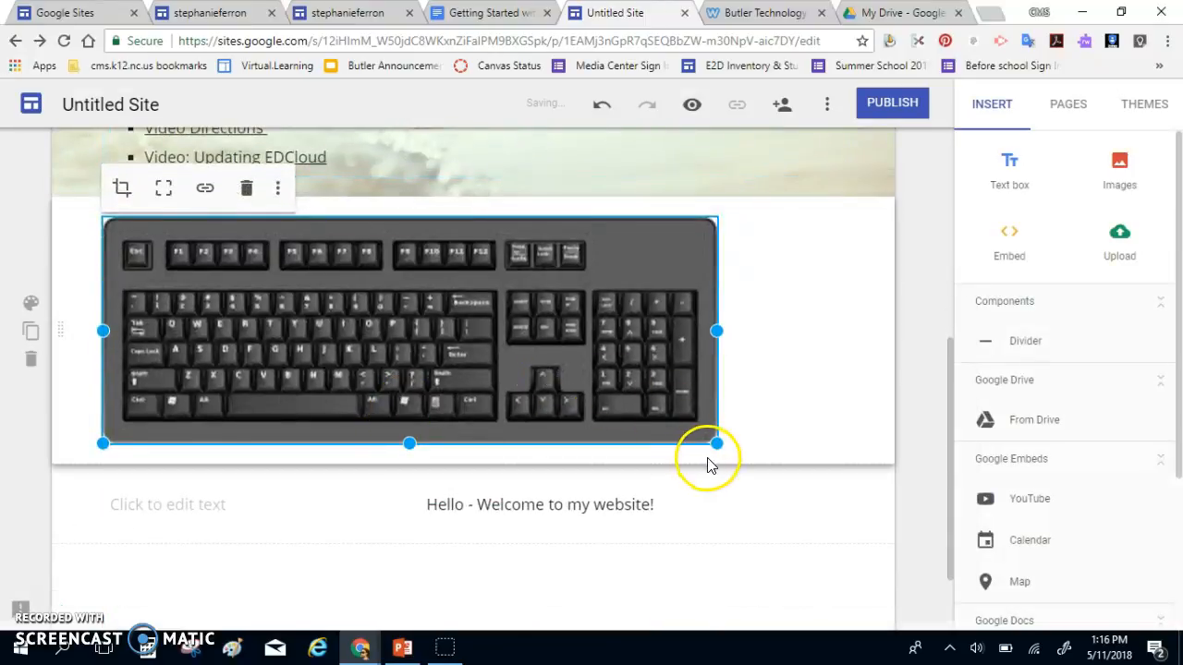
{"action": "left_click_drag", "start_coordinate": [716, 442], "coordinate": [589, 408]}
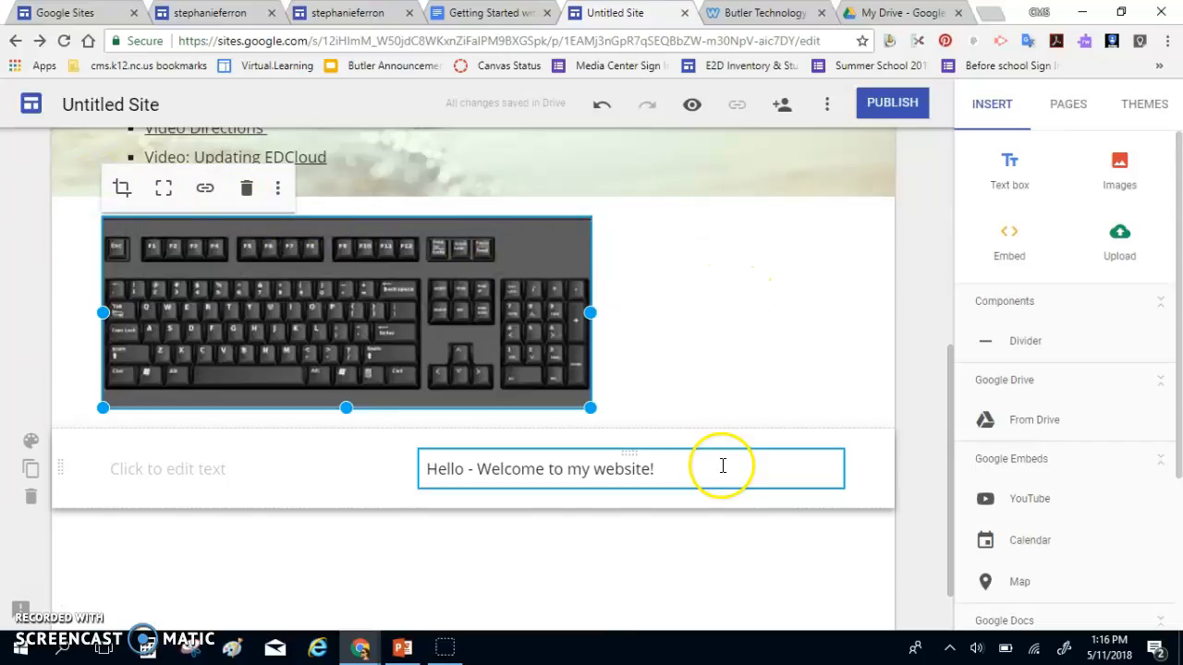
- Check the options for embedding web content, cancel, and look through the other insertable content types
{"action": "left_click", "coordinate": [1007, 242]}
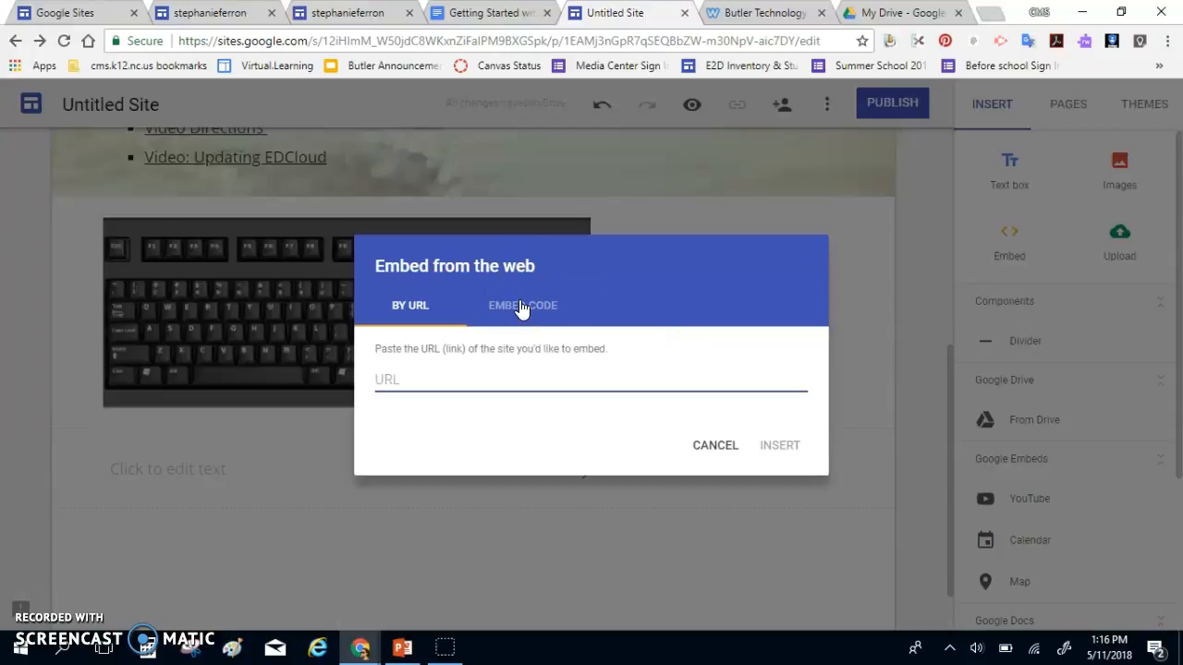
{"action": "left_click", "coordinate": [704, 444]}
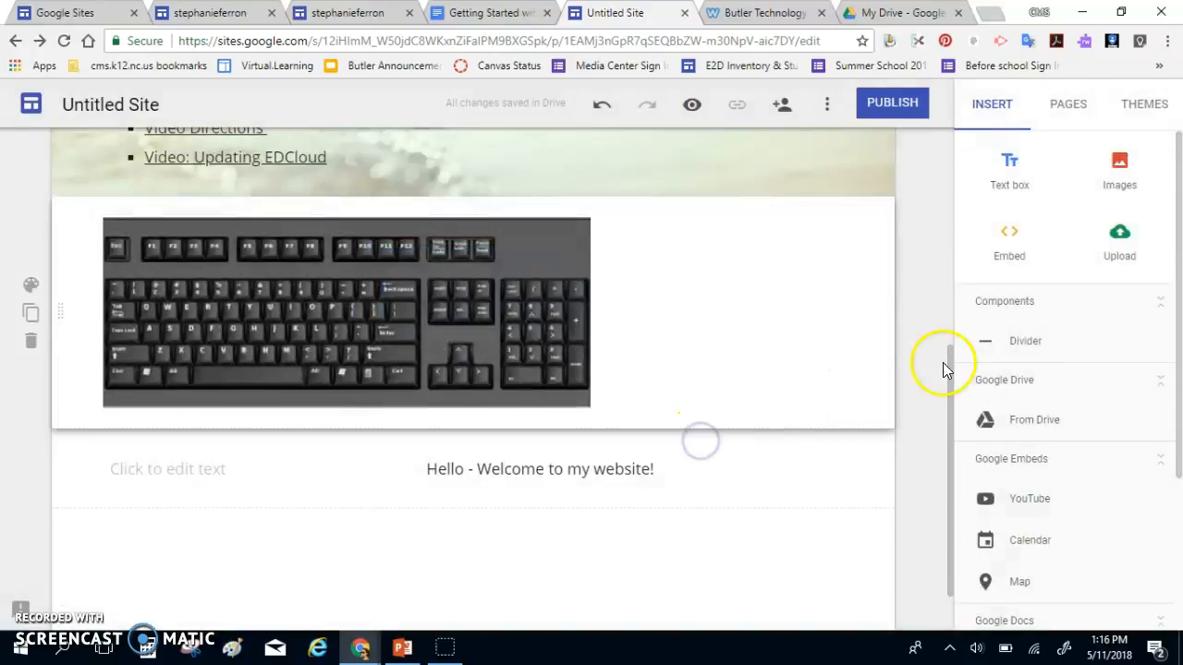
{"action": "left_click_drag", "start_coordinate": [1179, 259], "coordinate": [1178, 493]}
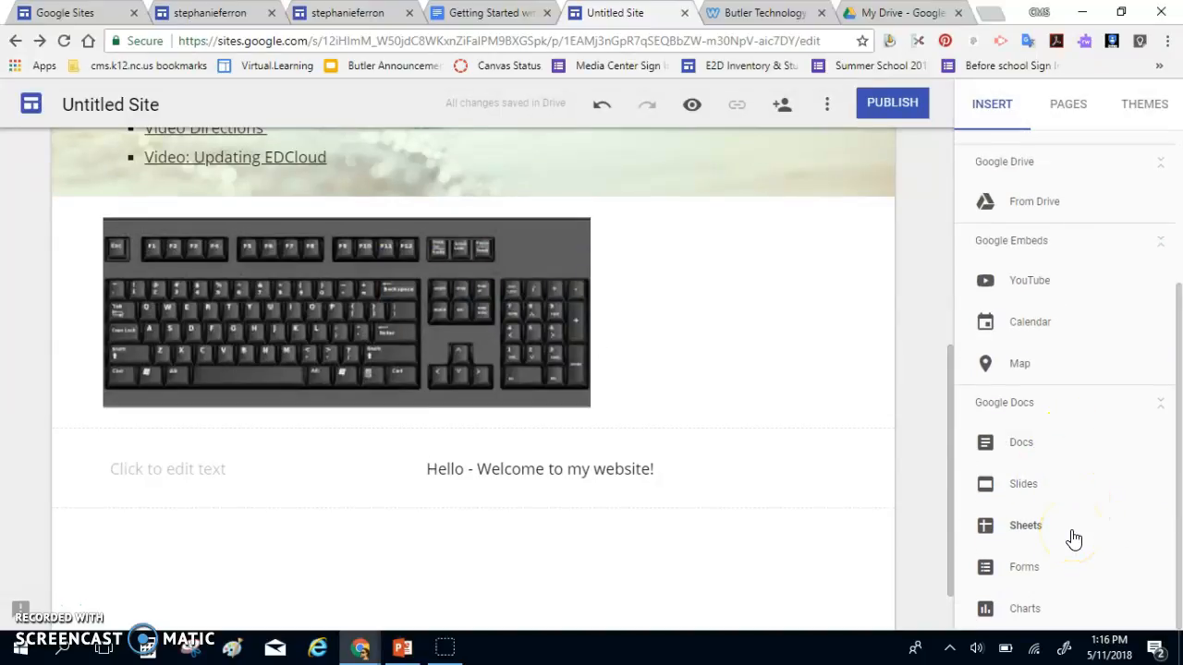
{"action": "left_click_drag", "start_coordinate": [1178, 436], "coordinate": [1180, 319]}
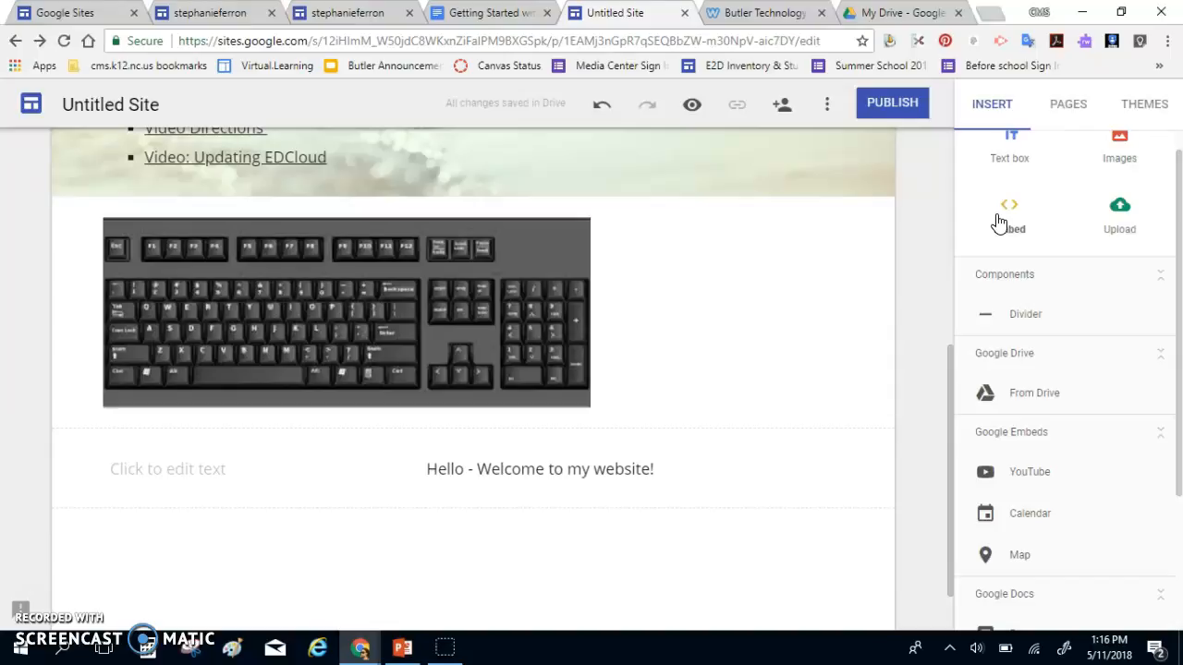
- Examine the computer locations available for uploading an image file, and cancel the upload
{"action": "left_click", "coordinate": [1137, 218]}
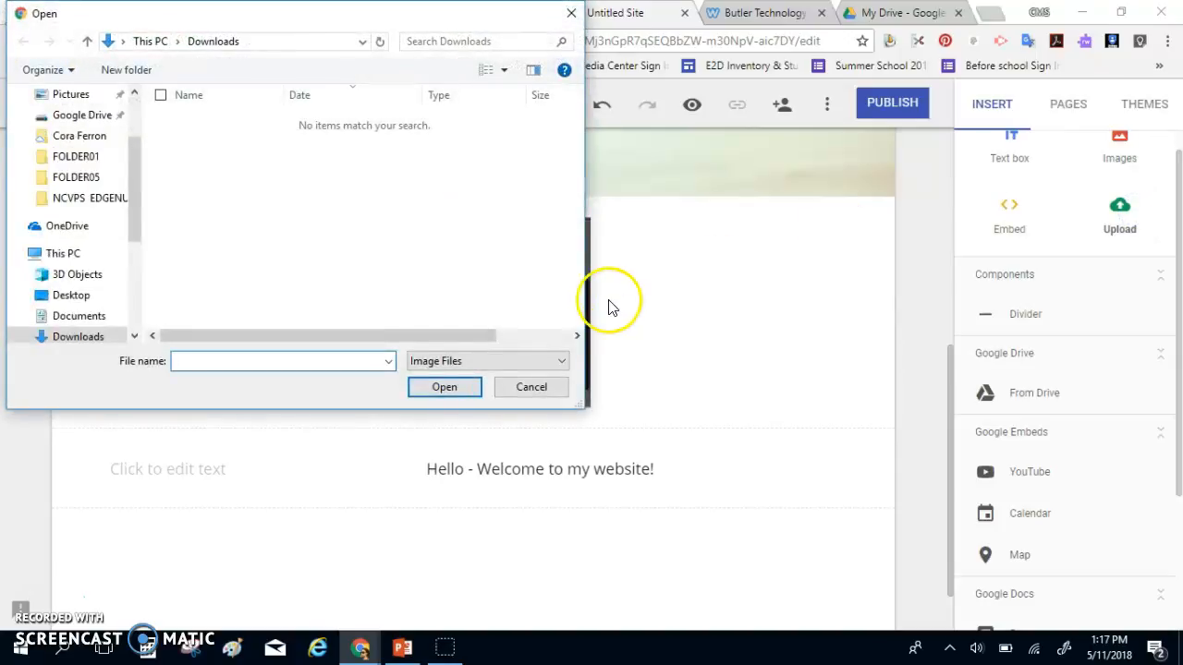
{"action": "left_click", "coordinate": [134, 213]}
{"action": "left_click_drag", "start_coordinate": [134, 213], "coordinate": [138, 123]}
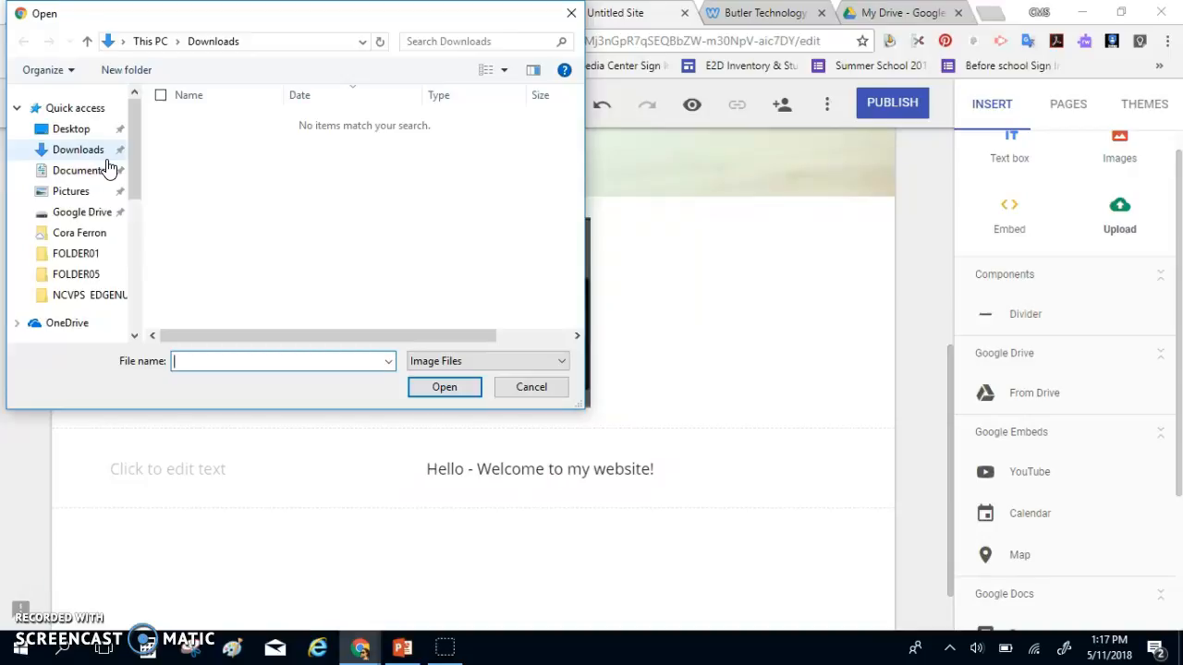
{"action": "left_click", "coordinate": [528, 387]}
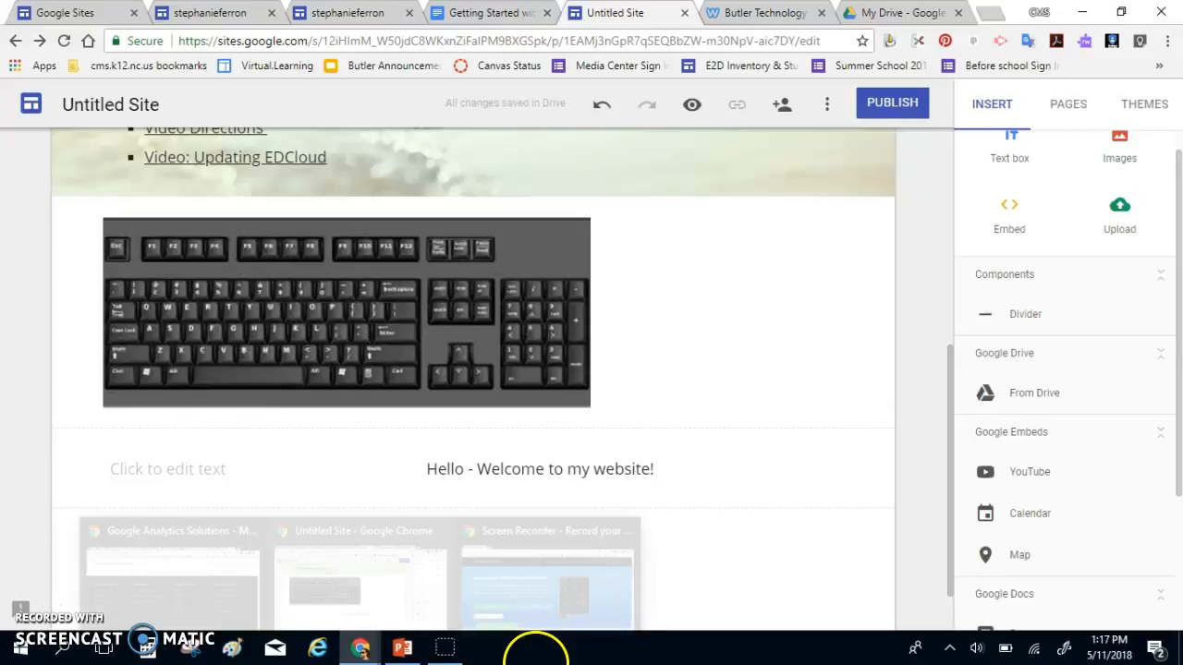
- Embed the recent "3 Branches of Government Test" Google Slides presentation below the "Hello - Welcome to my website!" section
{"action": "scroll", "coordinate": [1180, 416], "scroll_direction": "down", "scroll_amount": 2}
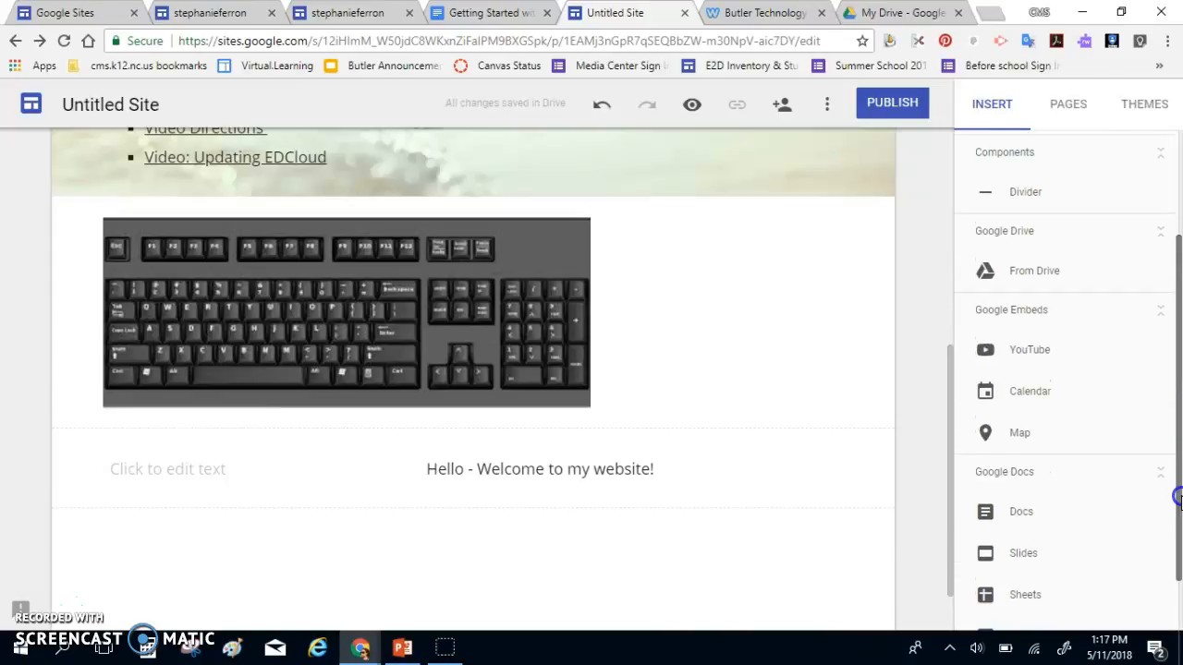
{"action": "left_click", "coordinate": [991, 508]}
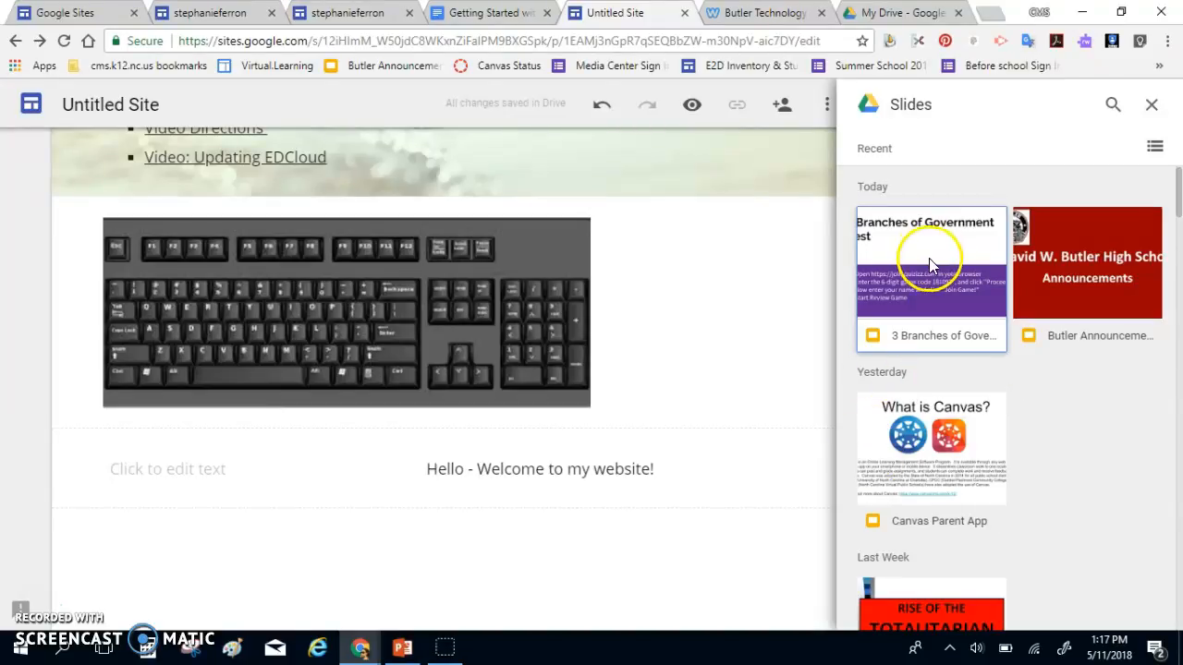
{"action": "mouse_move", "coordinate": [1179, 194]}
{"action": "left_mouse_down"}
{"action": "mouse_move", "coordinate": [1179, 305]}
{"action": "mouse_move", "coordinate": [1179, 196]}
{"action": "left_mouse_up"}
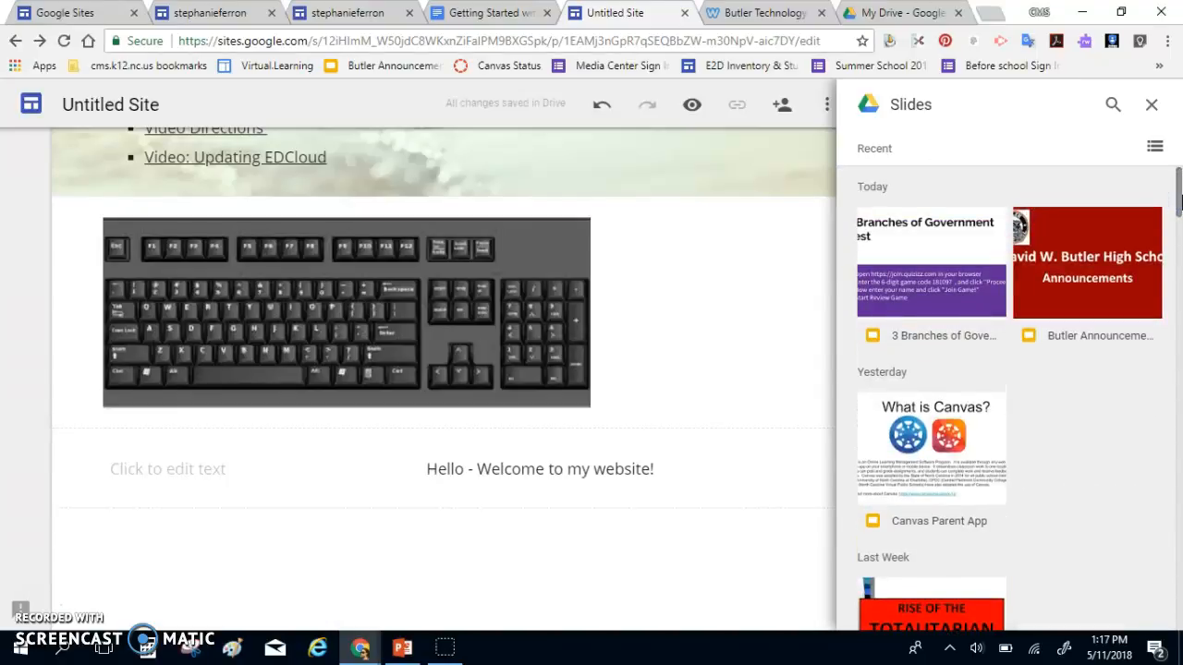
{"action": "left_click", "coordinate": [959, 263]}
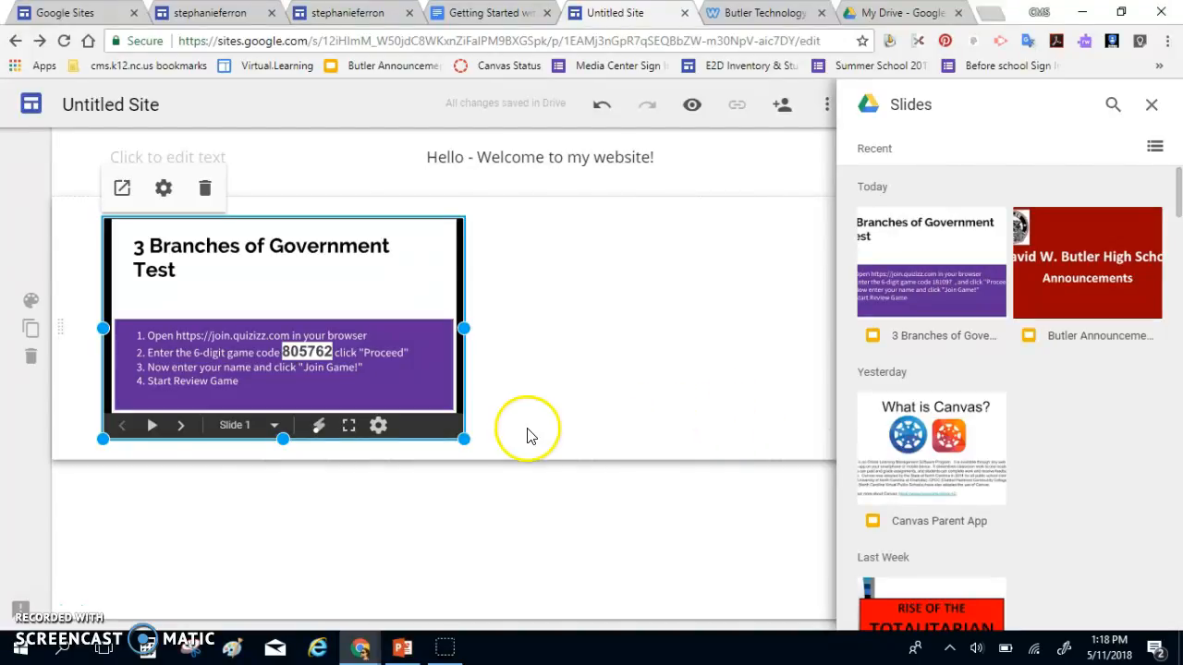
- Enlarge the embedded "3 Branches of Government Test" presentation on the page and close the Slides file list
{"action": "left_click_drag", "start_coordinate": [465, 440], "coordinate": [665, 469]}
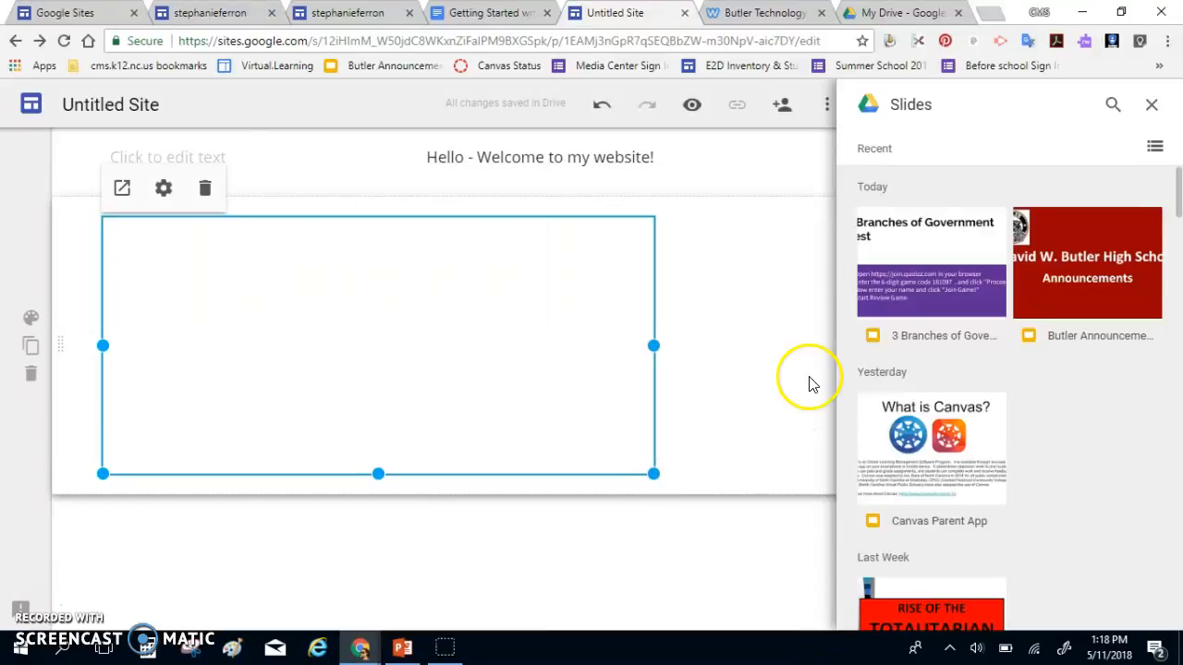
{"action": "left_click", "coordinate": [1151, 104]}
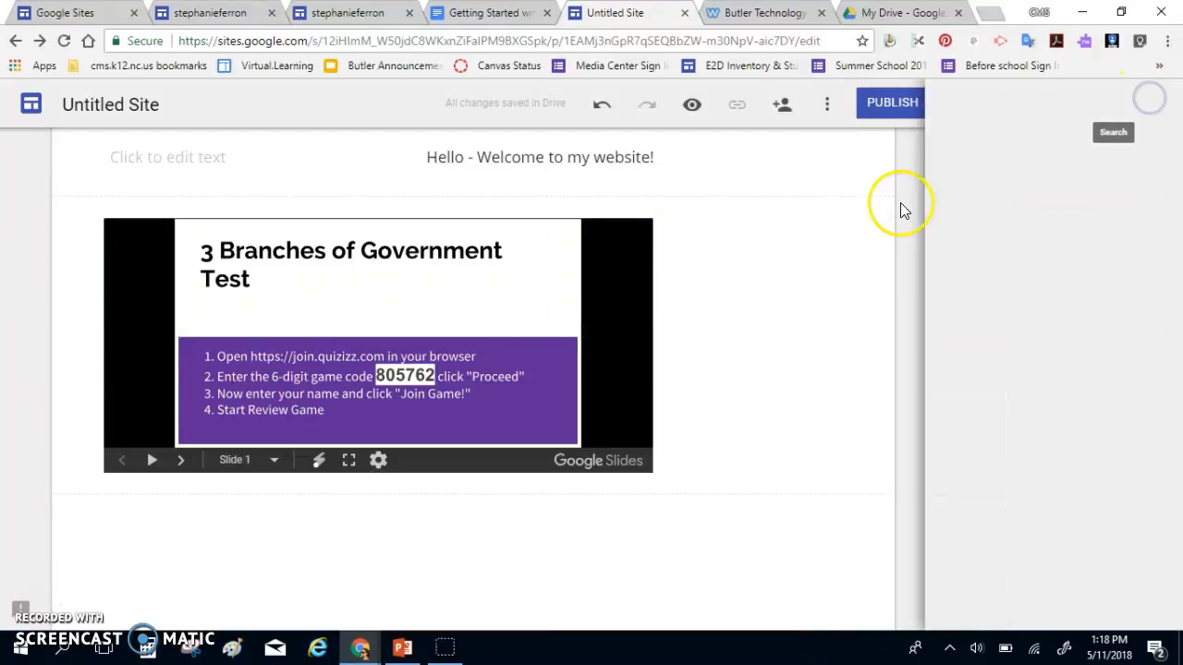
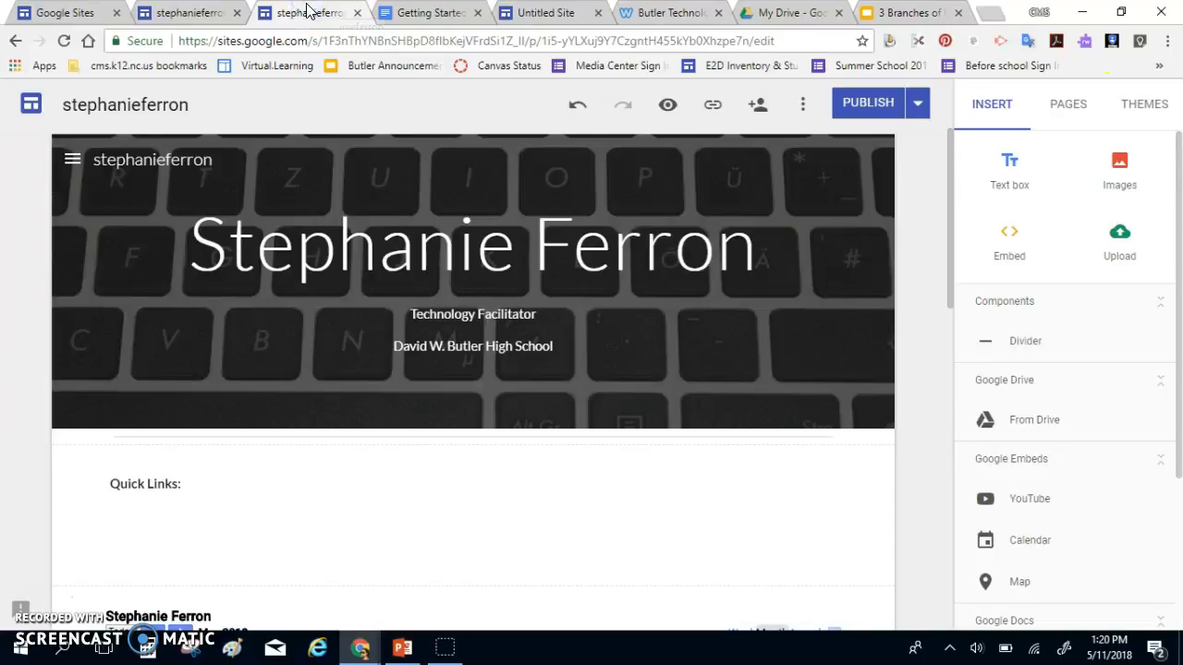
- Compare the side navigation of the published staff site with the page links across the Butler Technology site's header
{"action": "left_click", "coordinate": [190, 11]}
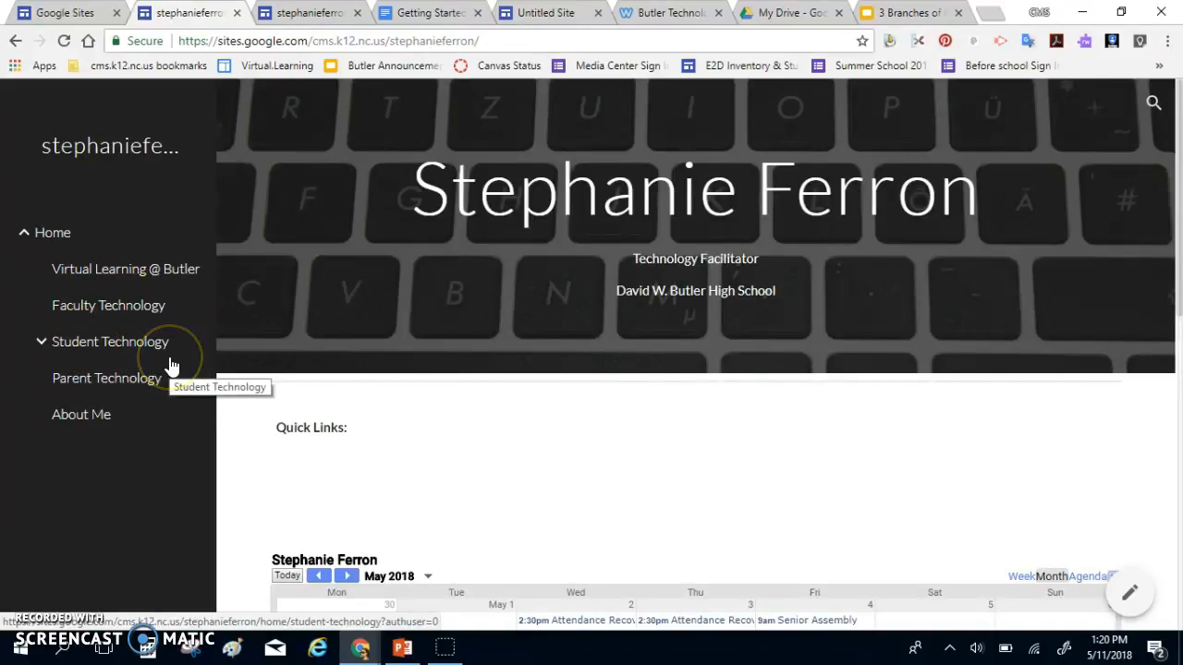
{"action": "left_click", "coordinate": [644, 18]}
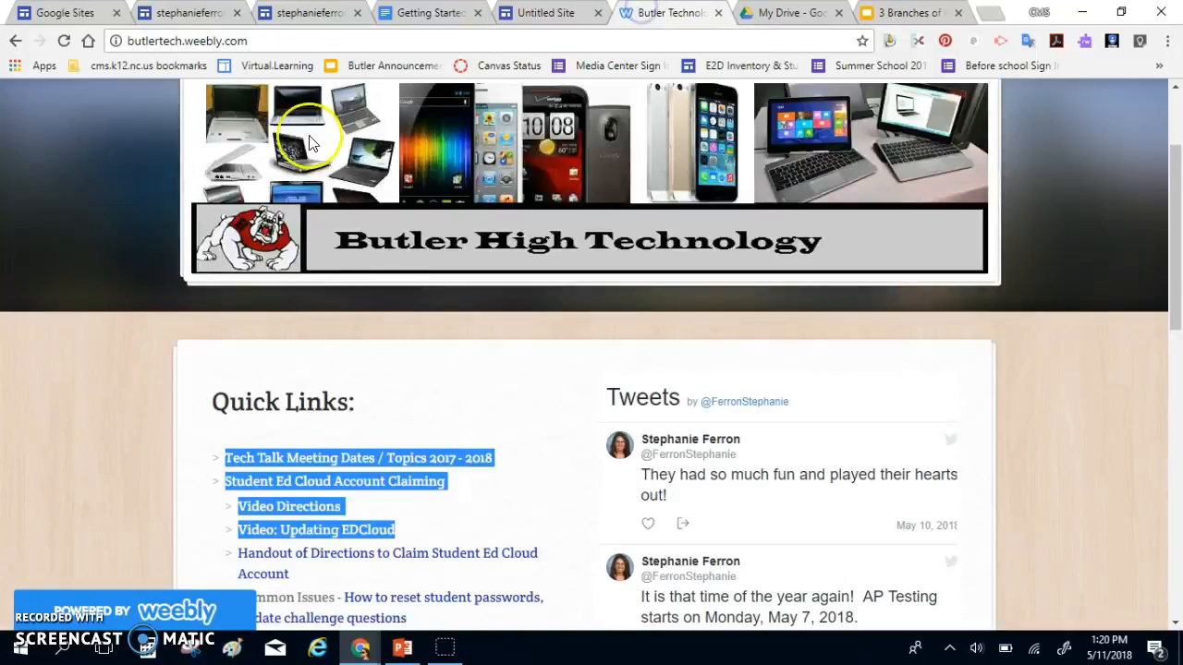
{"action": "scroll", "coordinate": [345, 238], "scroll_direction": "up", "scroll_amount": 2}
{"action": "mouse_move", "coordinate": [625, 171]}
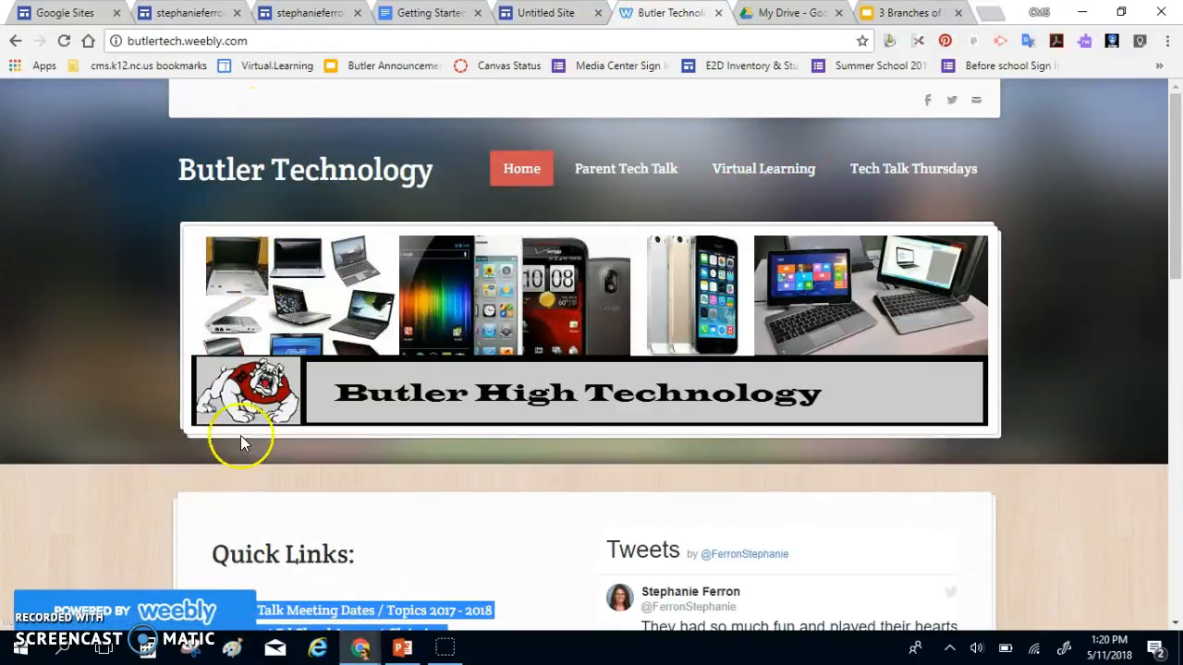
- Return to the untitled site being edited and rename its document "Sample"
{"action": "left_click", "coordinate": [529, 13]}
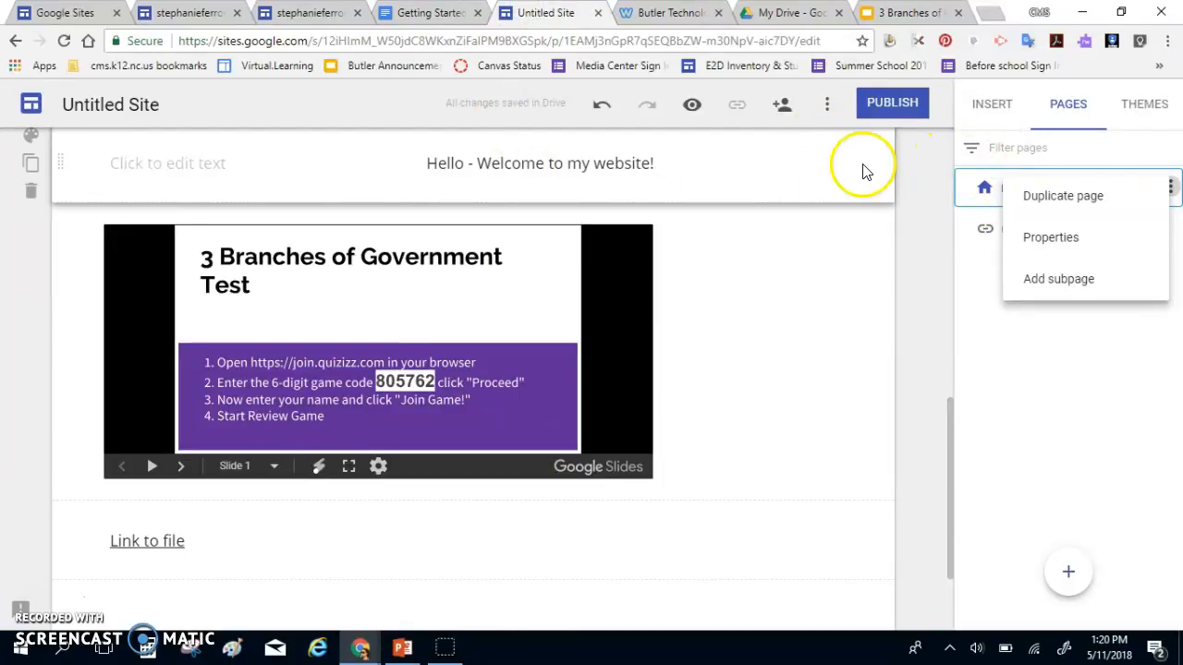
{"action": "left_click", "coordinate": [145, 106]}
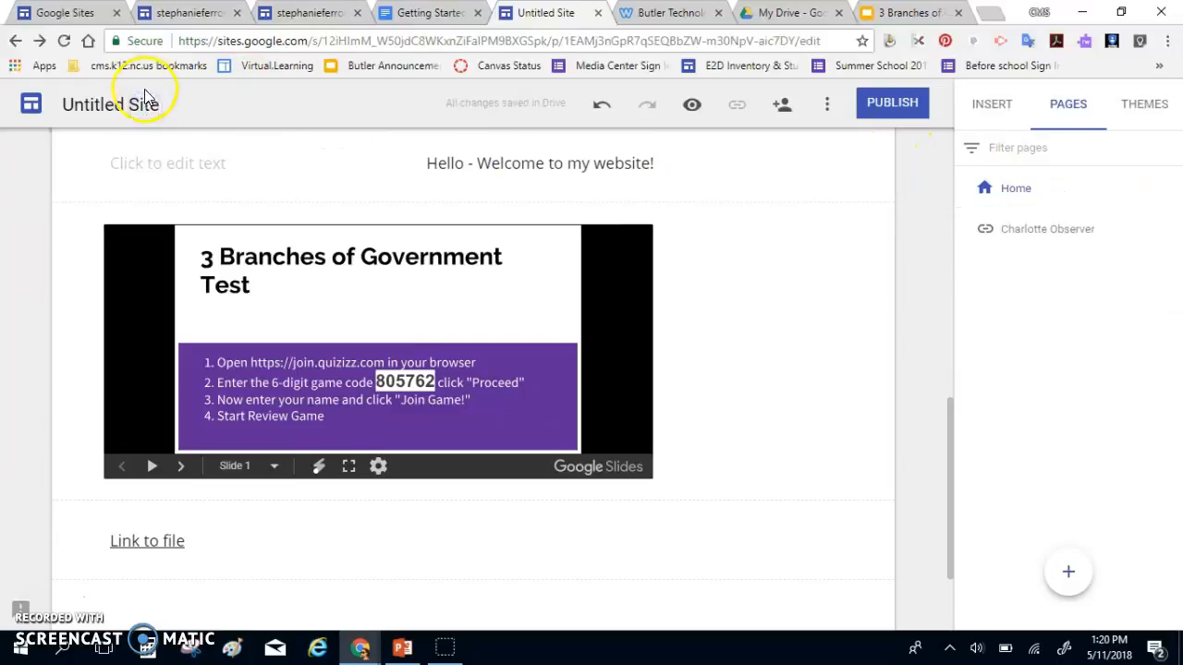
{"action": "left_click", "coordinate": [145, 93]}
{"action": "left_click", "coordinate": [145, 97]}
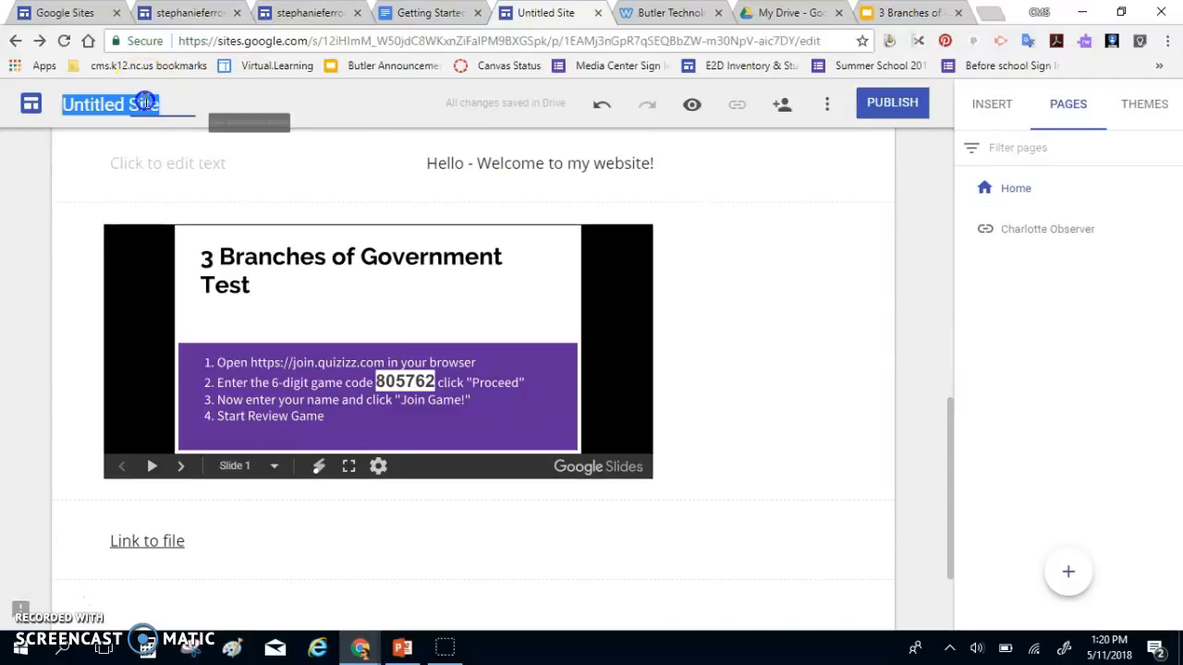
{"action": "type", "text": "Sample"}
{"action": "key", "text": "Return"}
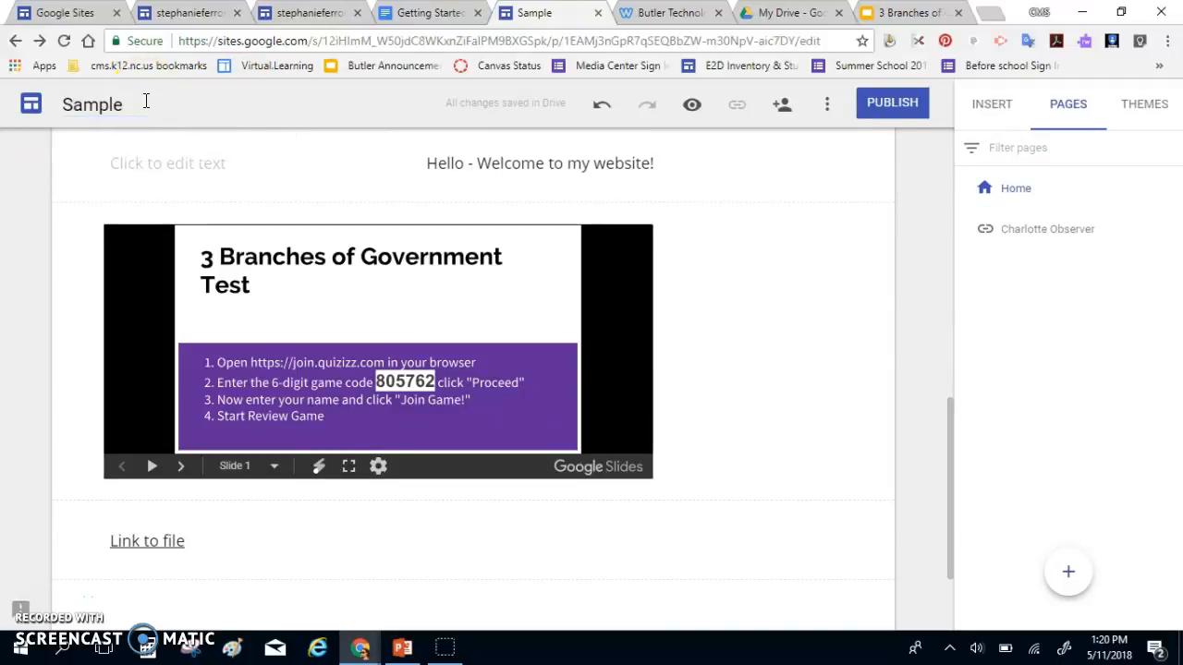
- Publish the site at the web address "sample", reviewing who can view it and keeping access for anyone at Charlotte Mecklenburg Schools
{"action": "left_click", "coordinate": [849, 82]}
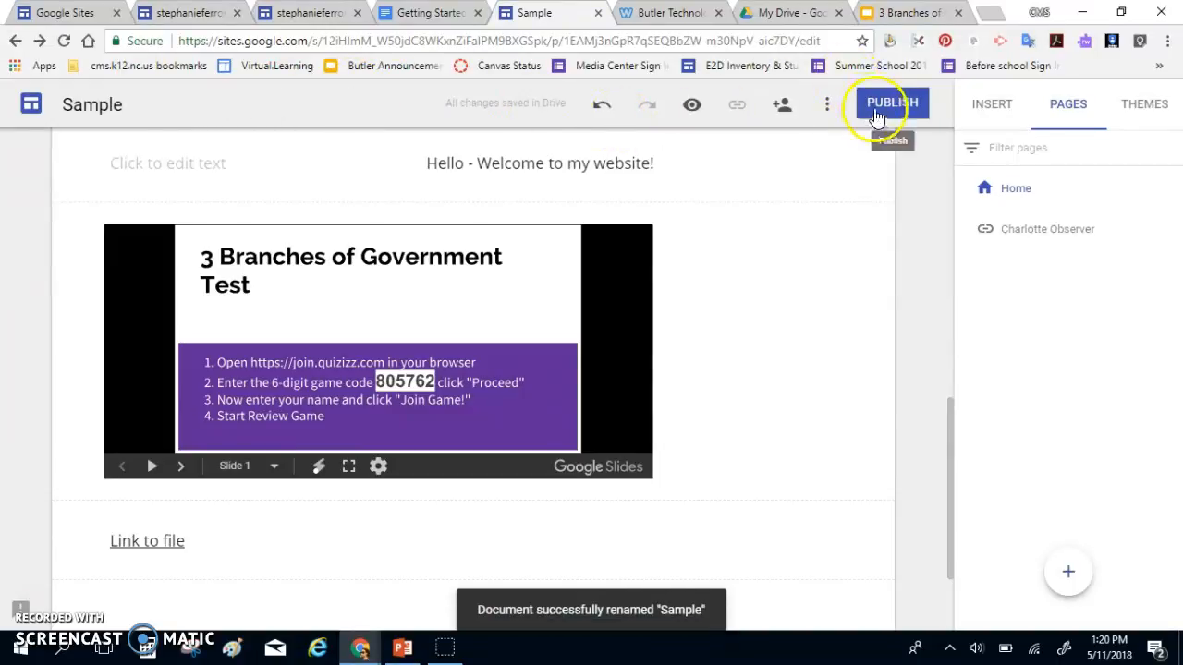
{"action": "left_click", "coordinate": [876, 107]}
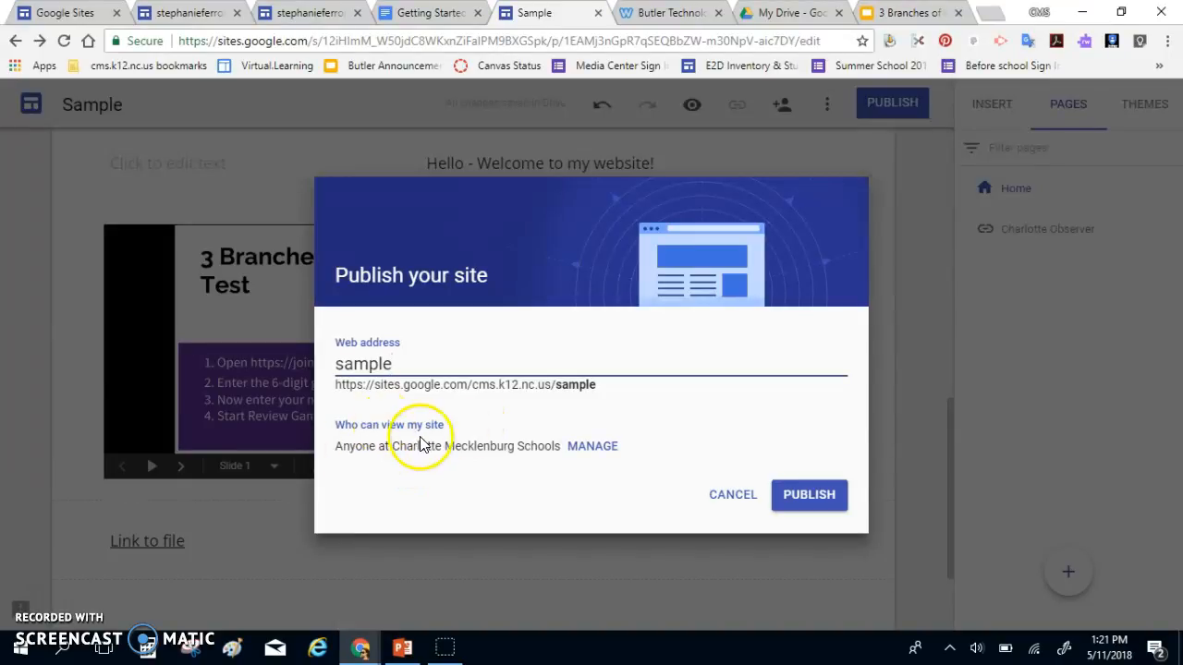
{"action": "left_click", "coordinate": [581, 448]}
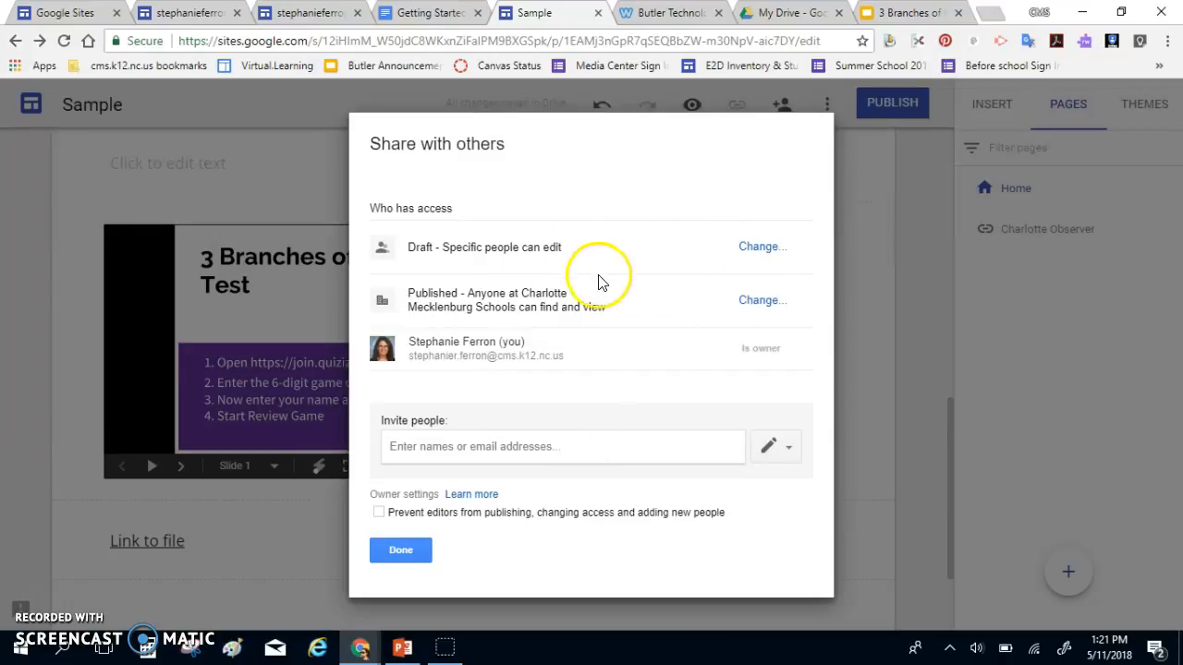
{"action": "left_click", "coordinate": [760, 303]}
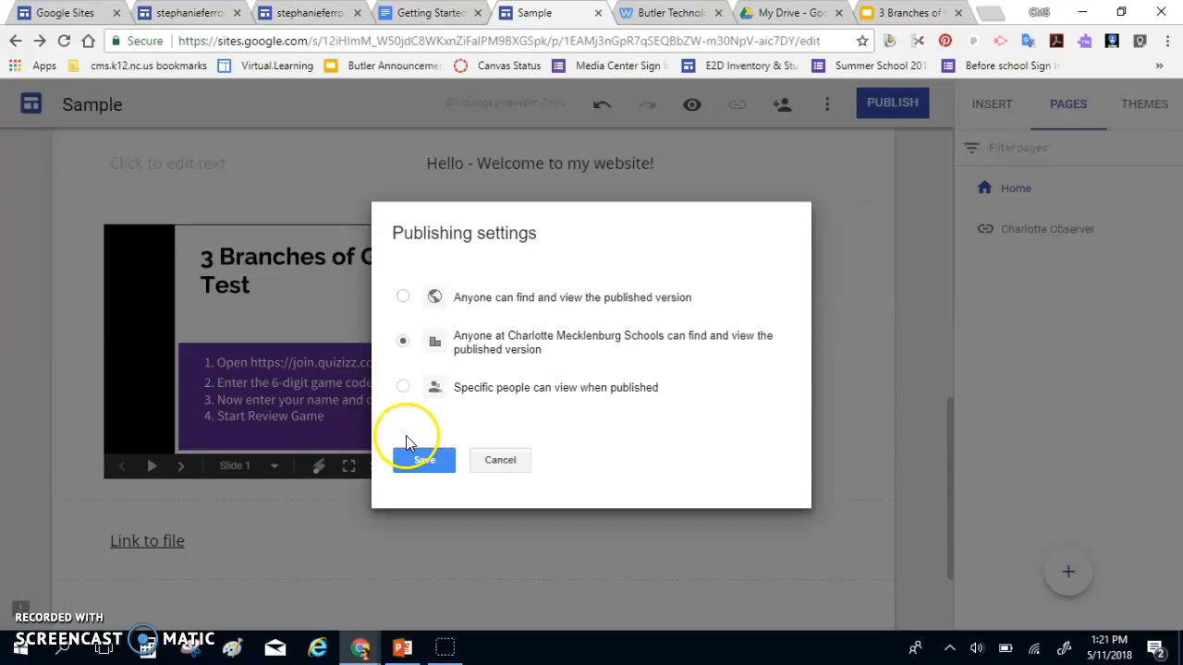
{"action": "left_click", "coordinate": [423, 551]}
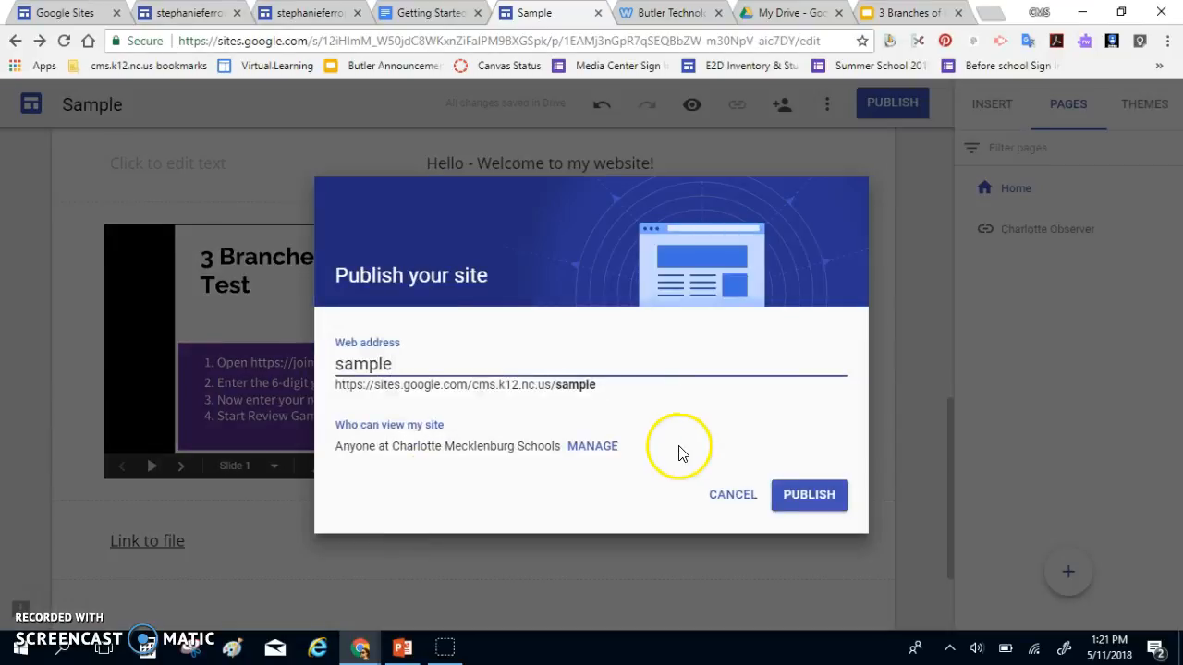
{"action": "left_click", "coordinate": [807, 504]}
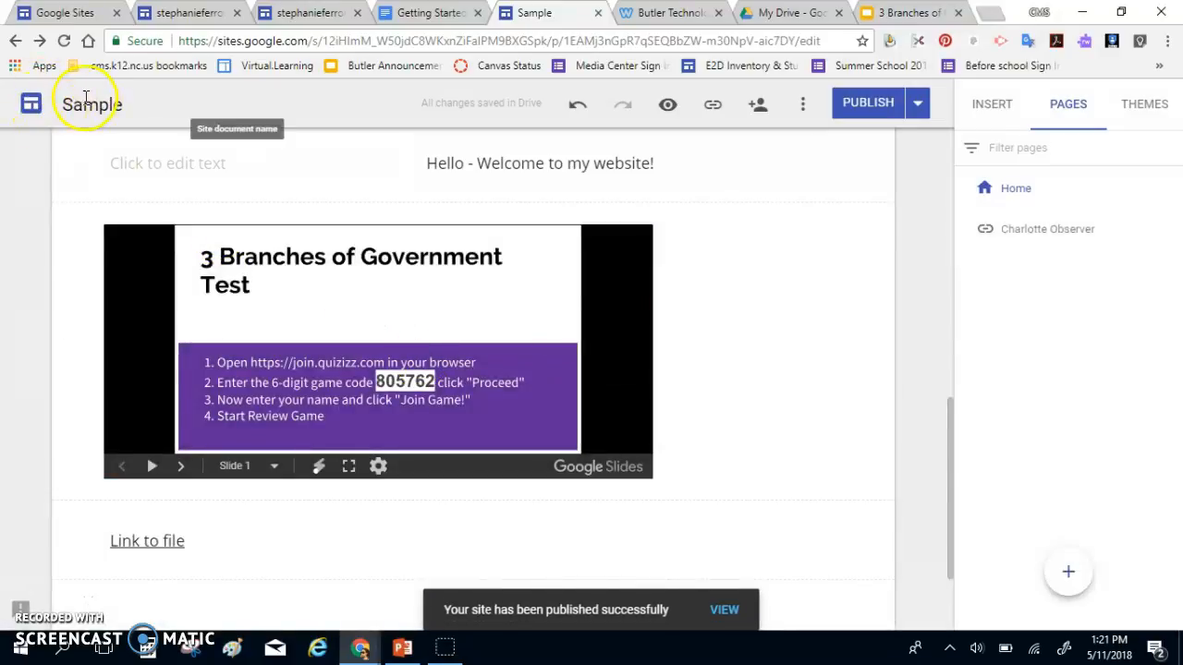
- Switch the site's navigation mode to Side navigation and check the page list in the navigation sidebar
{"action": "scroll", "coordinate": [30, 180], "scroll_direction": "up", "scroll_amount": 6}
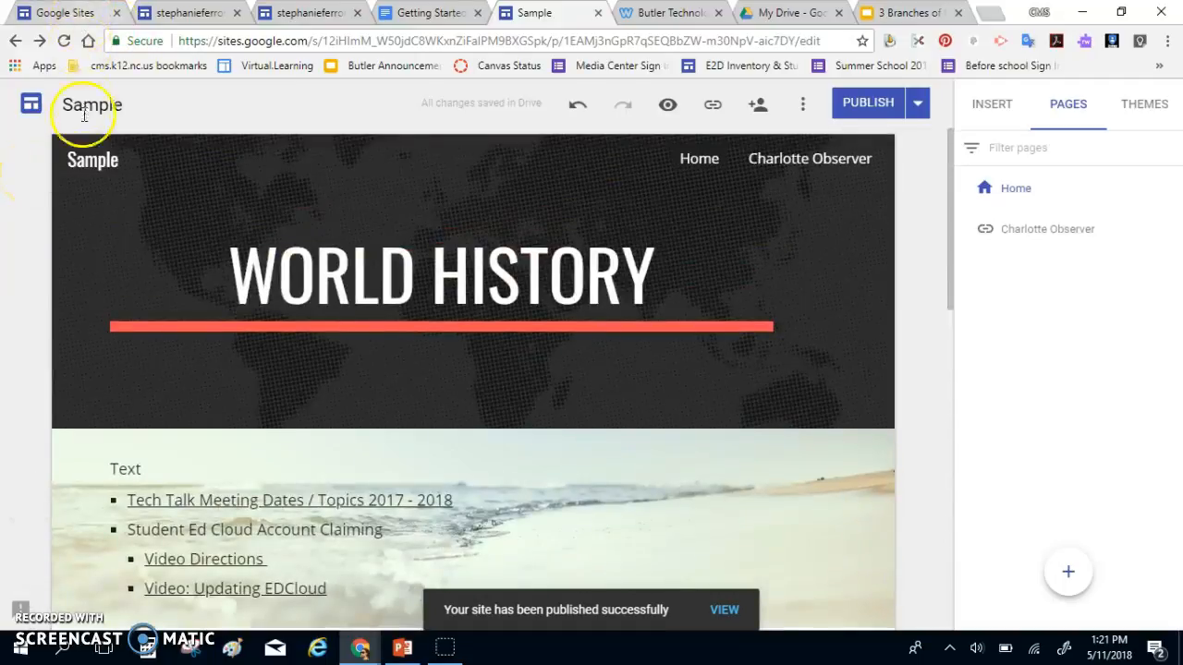
{"action": "mouse_move", "coordinate": [84, 170]}
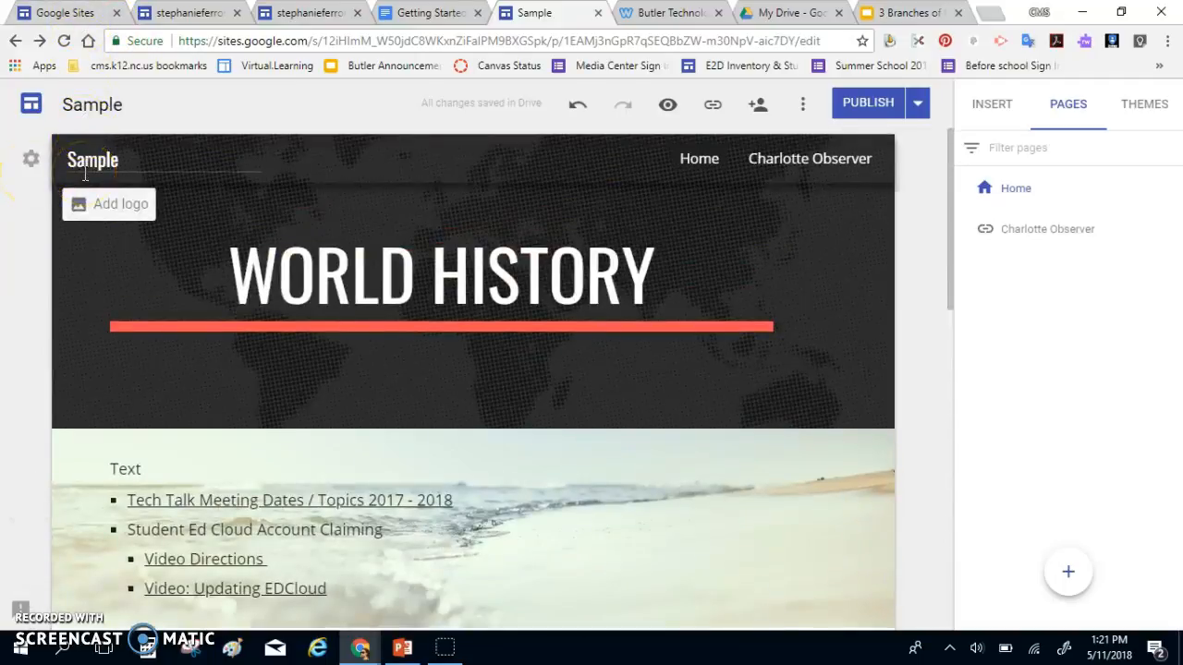
{"action": "left_click", "coordinate": [33, 163]}
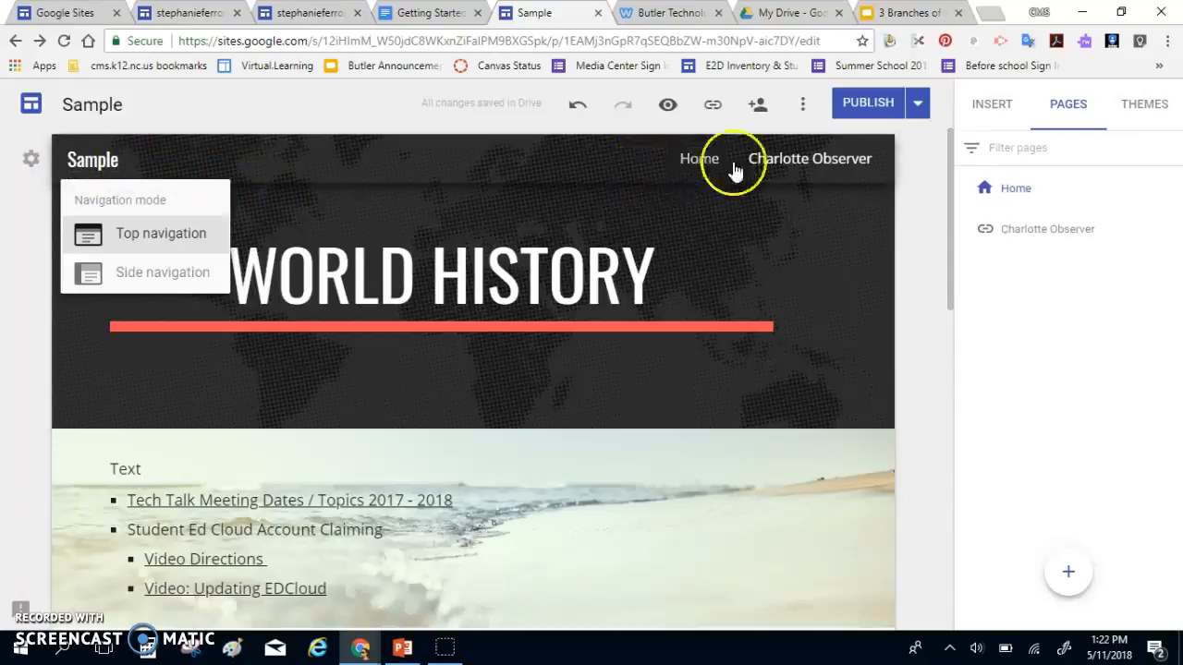
{"action": "left_click", "coordinate": [161, 273]}
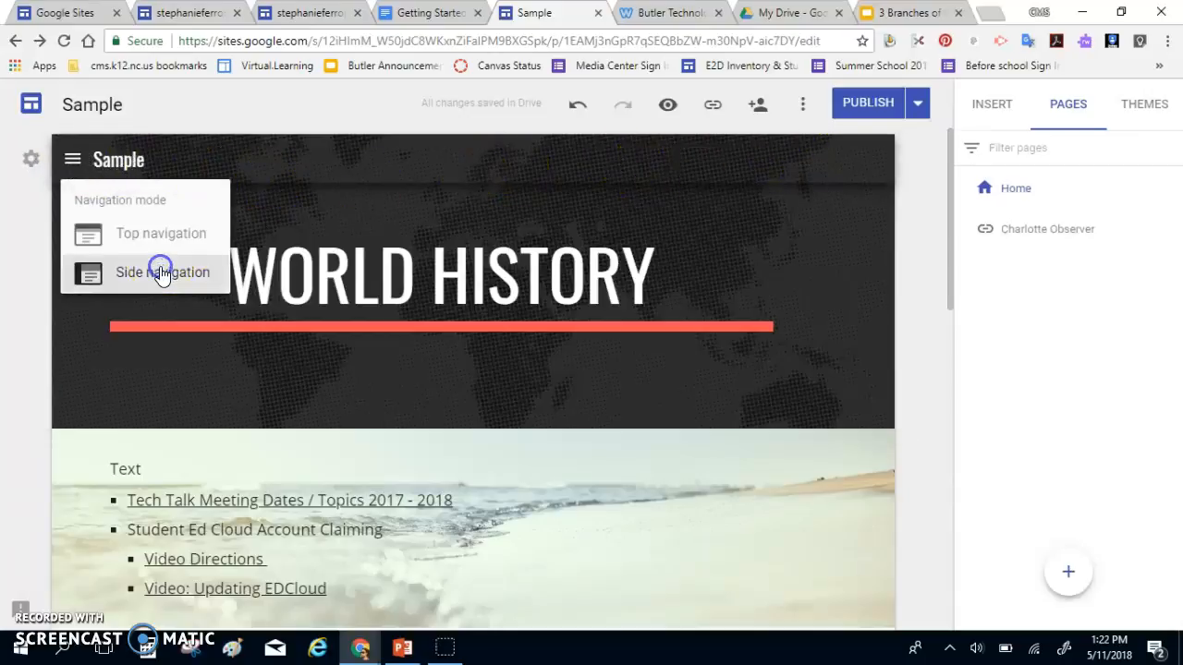
{"action": "left_click", "coordinate": [72, 159]}
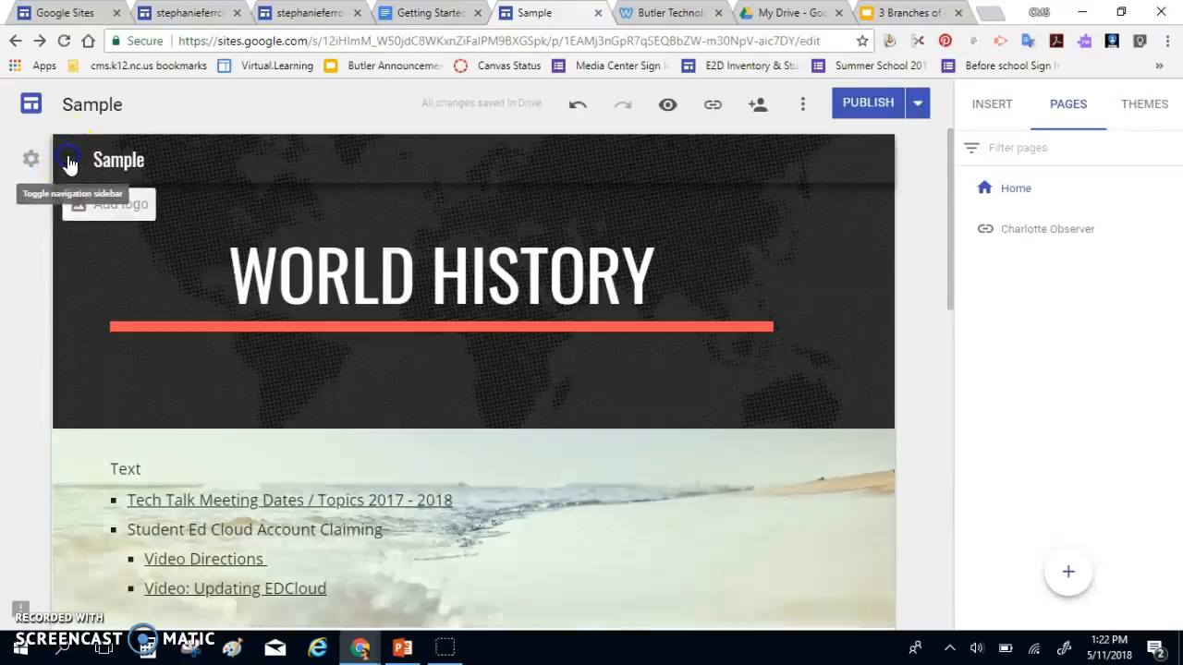
{"action": "left_click", "coordinate": [72, 159]}
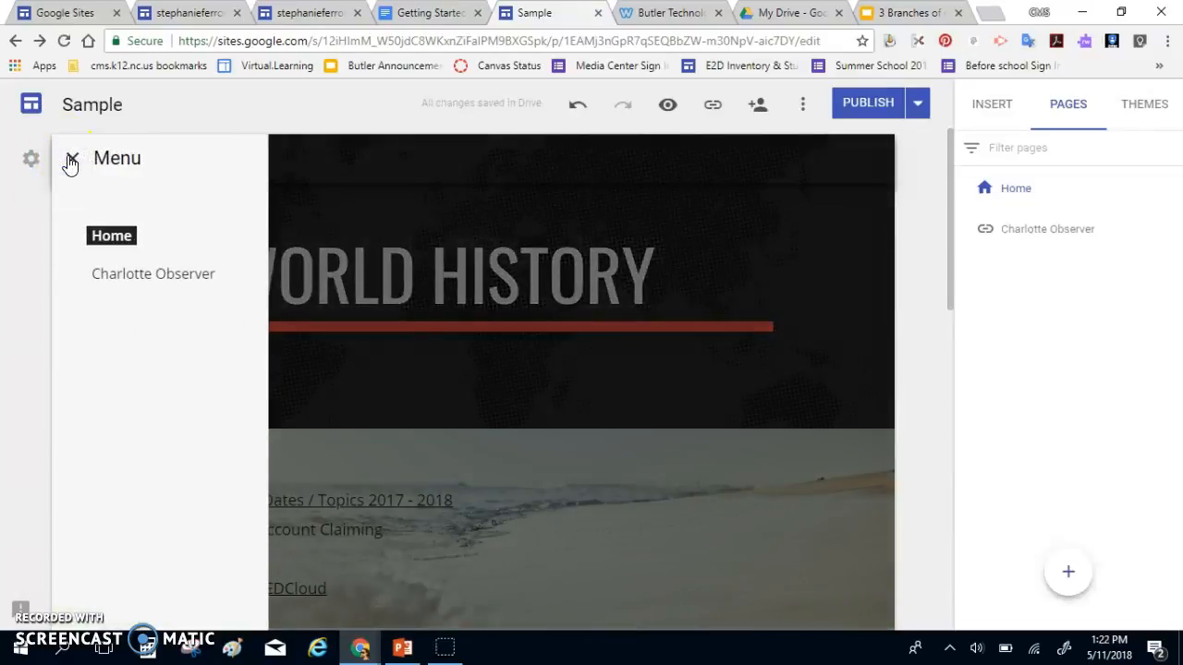
{"action": "left_click_drag", "start_coordinate": [1035, 229], "coordinate": [996, 233]}
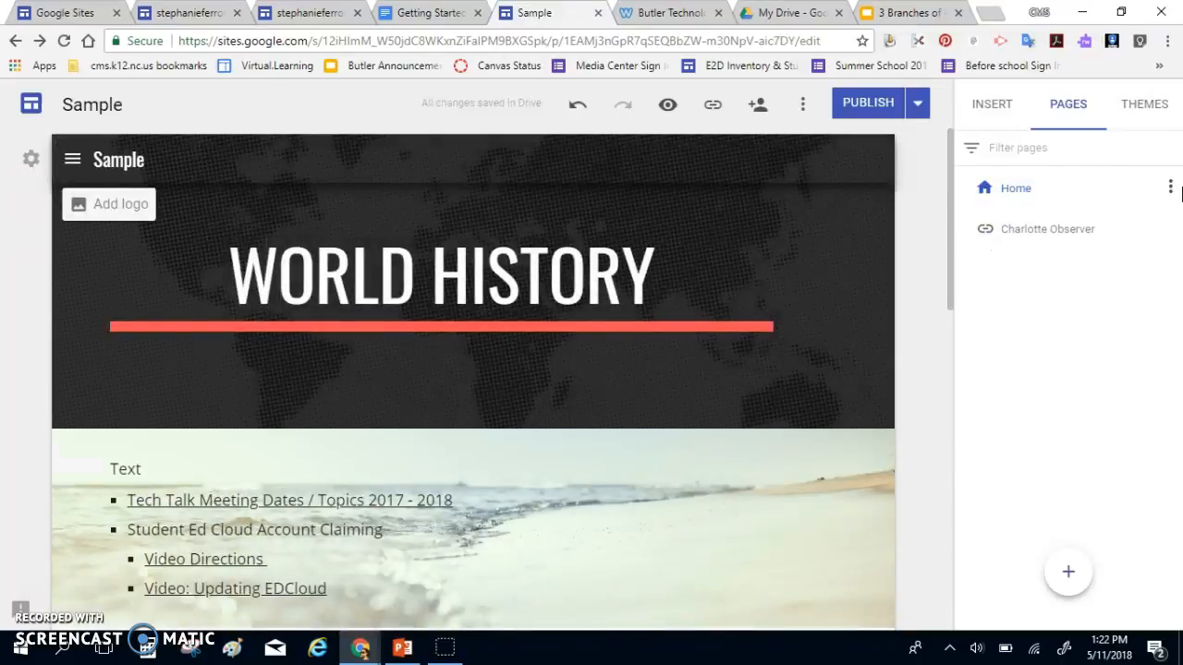
- Add a subpage named "About Me" under Home without a custom path, and check its place in the navigation sidebar
{"action": "left_click", "coordinate": [1170, 188]}
{"action": "left_click", "coordinate": [1113, 281]}
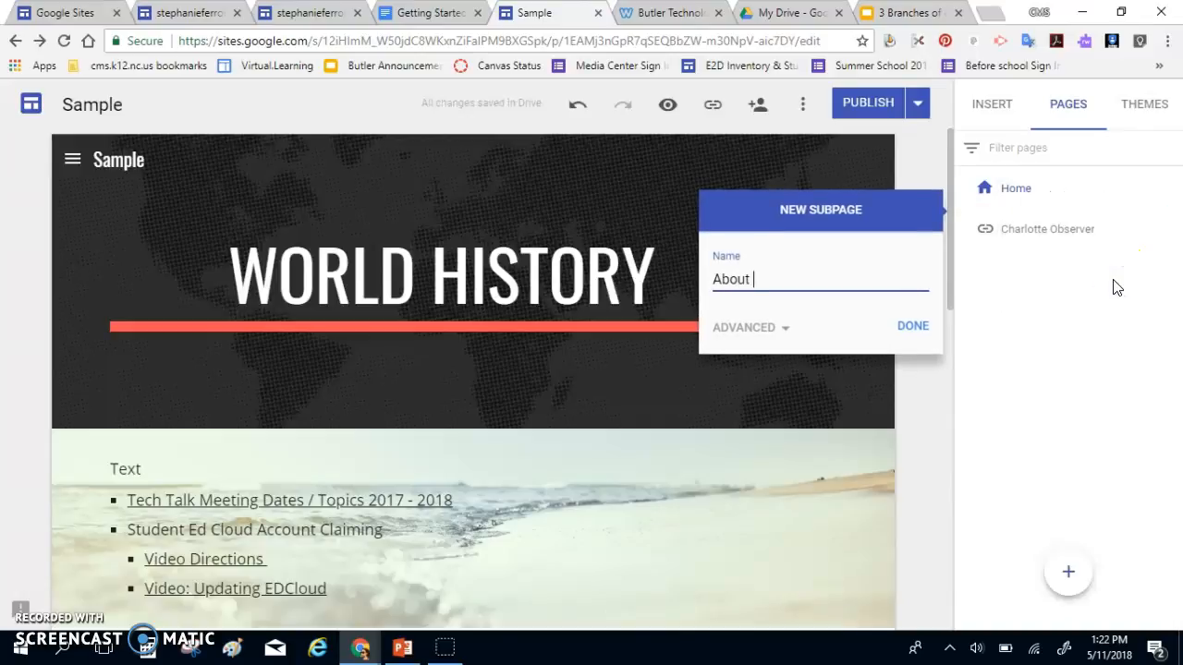
{"action": "type", "text": "About Me"}
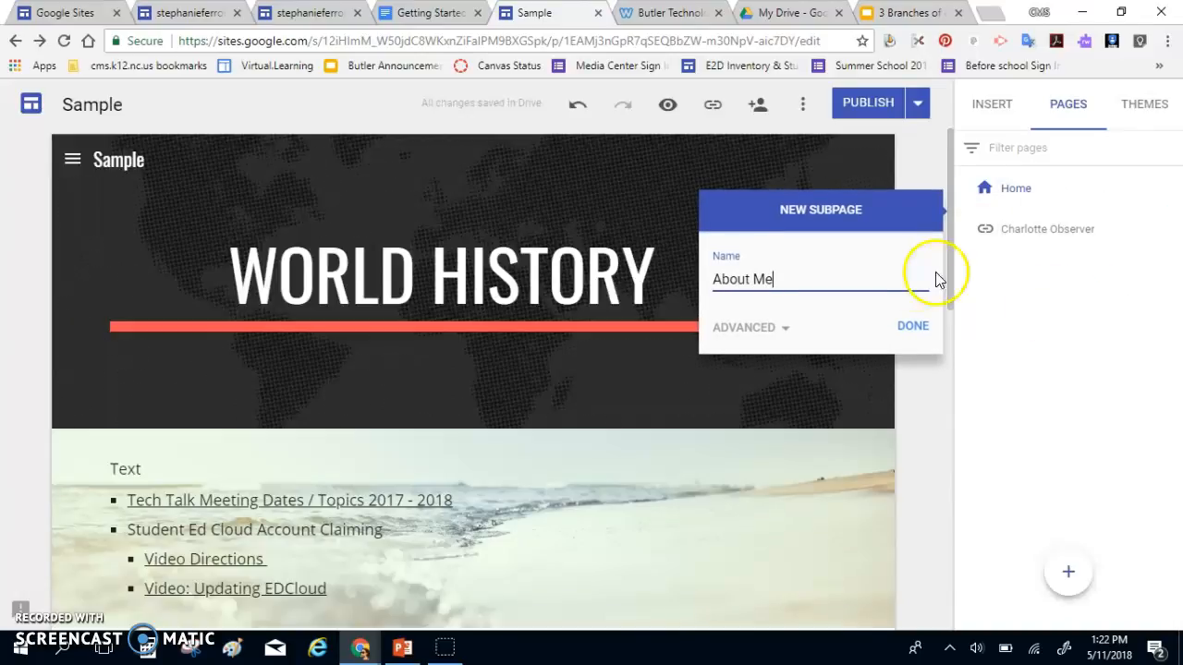
{"action": "left_click", "coordinate": [781, 327]}
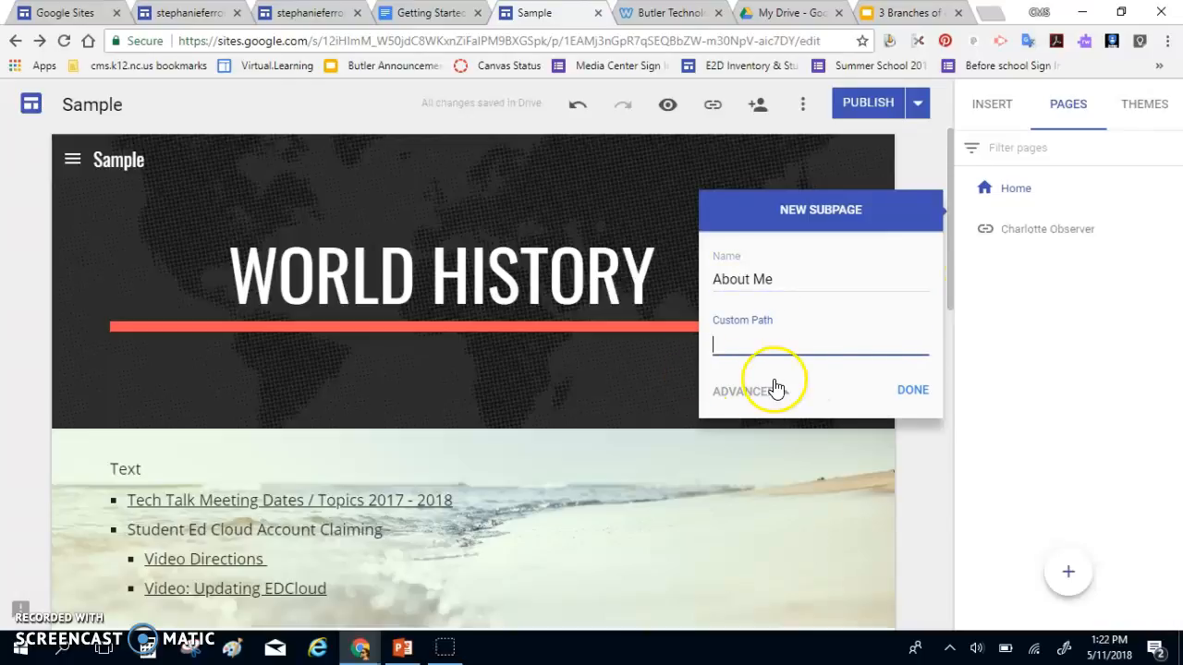
{"action": "left_click", "coordinate": [910, 389]}
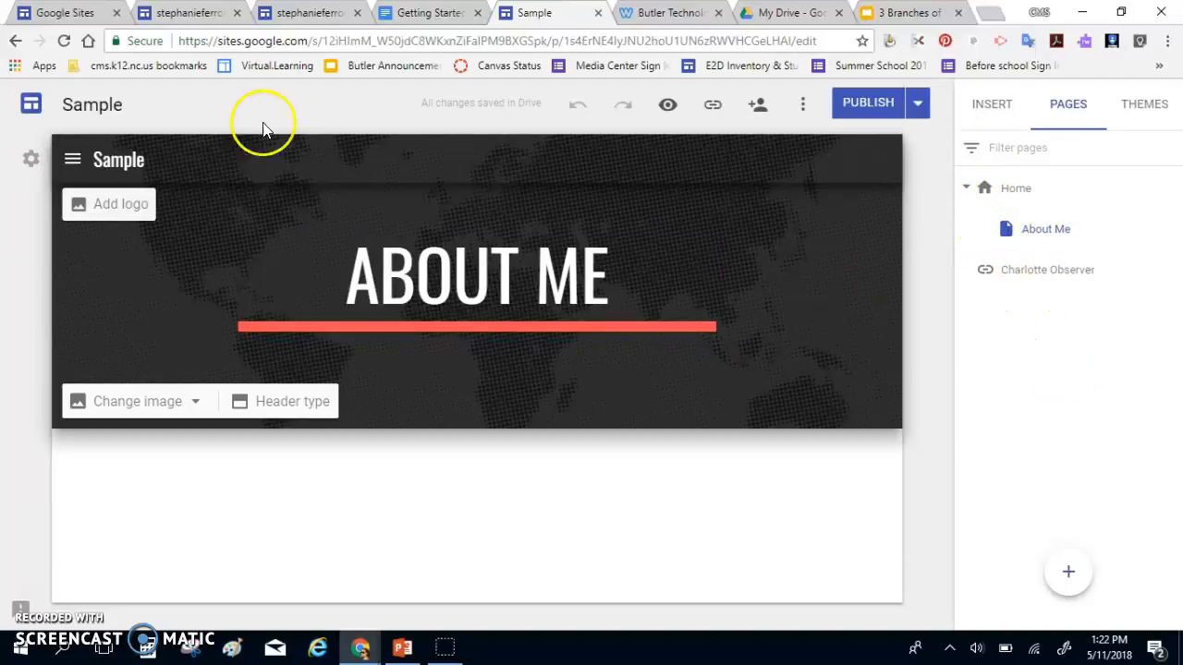
{"action": "left_click", "coordinate": [71, 161]}
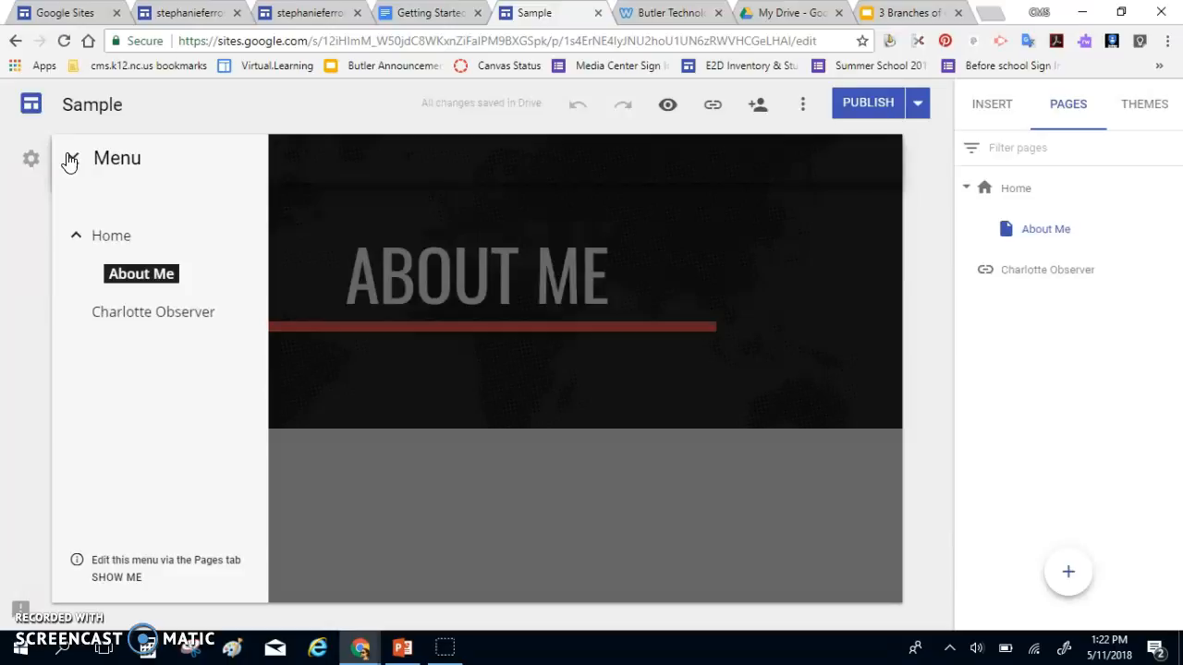
{"action": "left_click", "coordinate": [73, 158]}
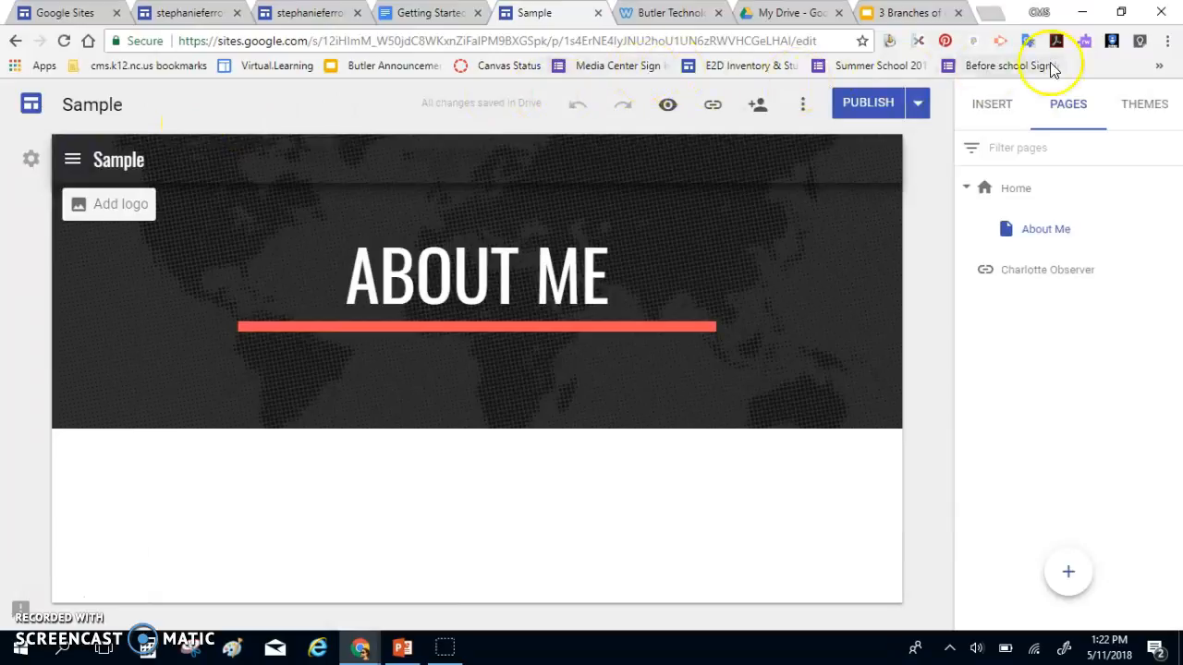
- Apply the Simple theme to the site with the custom red color #ec0c2a
{"action": "left_click", "coordinate": [1144, 107]}
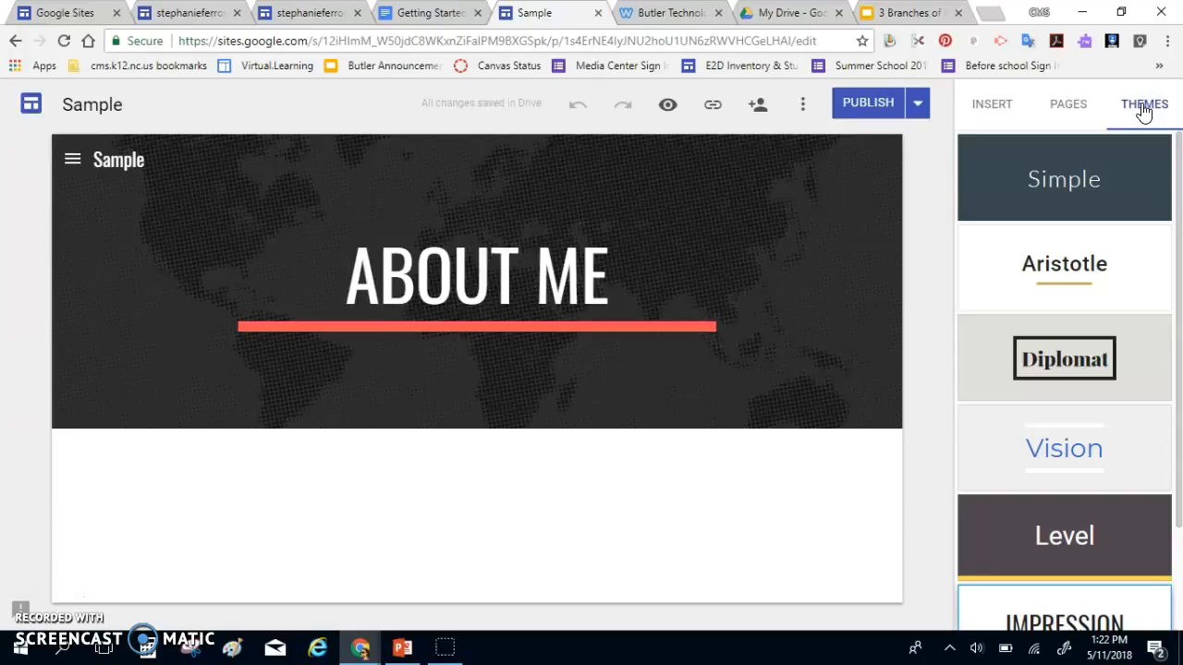
{"action": "left_click", "coordinate": [1105, 183]}
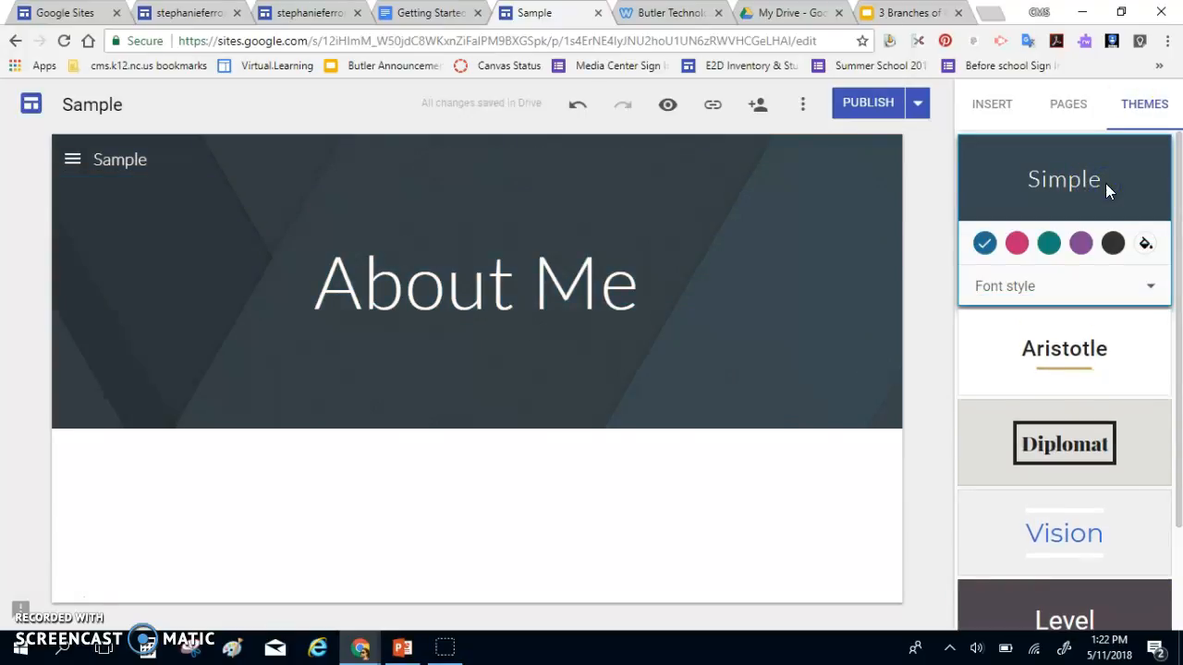
{"action": "left_click", "coordinate": [983, 244]}
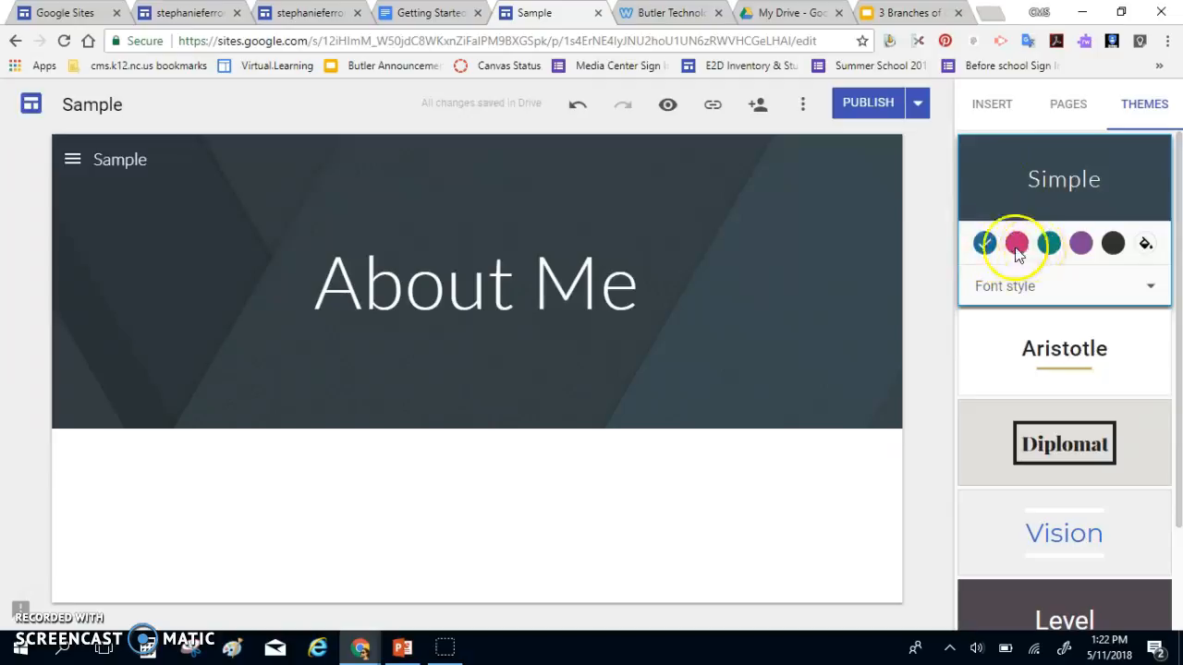
{"action": "left_click", "coordinate": [1145, 244]}
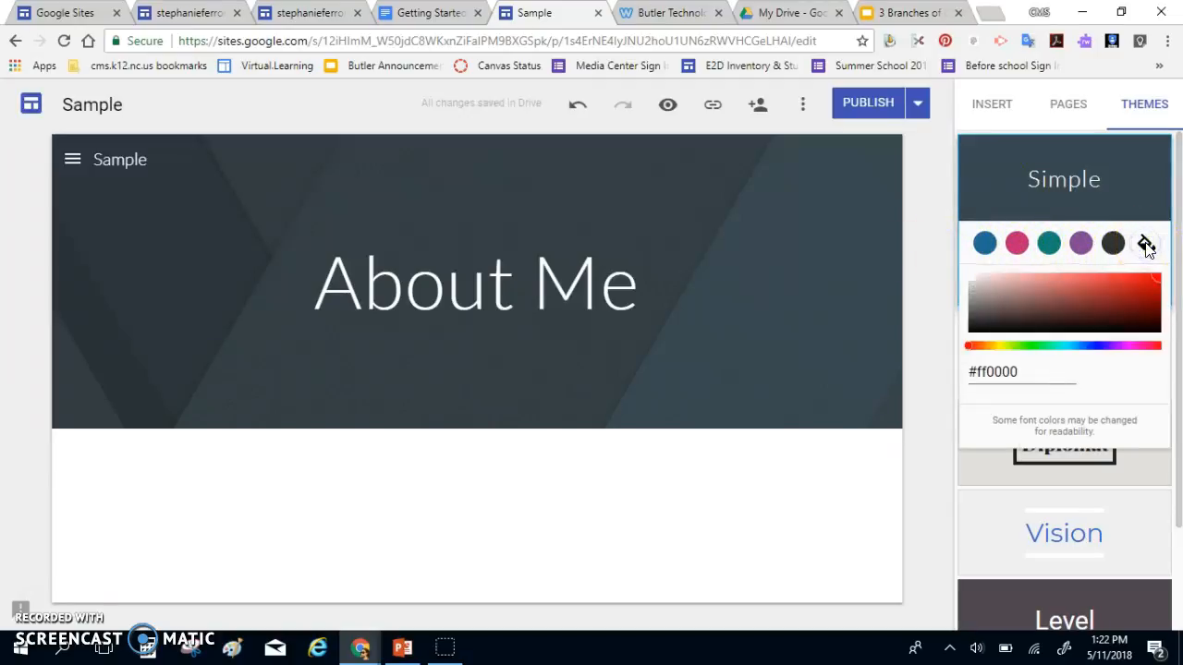
{"action": "left_click", "coordinate": [1129, 289]}
{"action": "left_click_drag", "start_coordinate": [1149, 281], "coordinate": [1152, 285]}
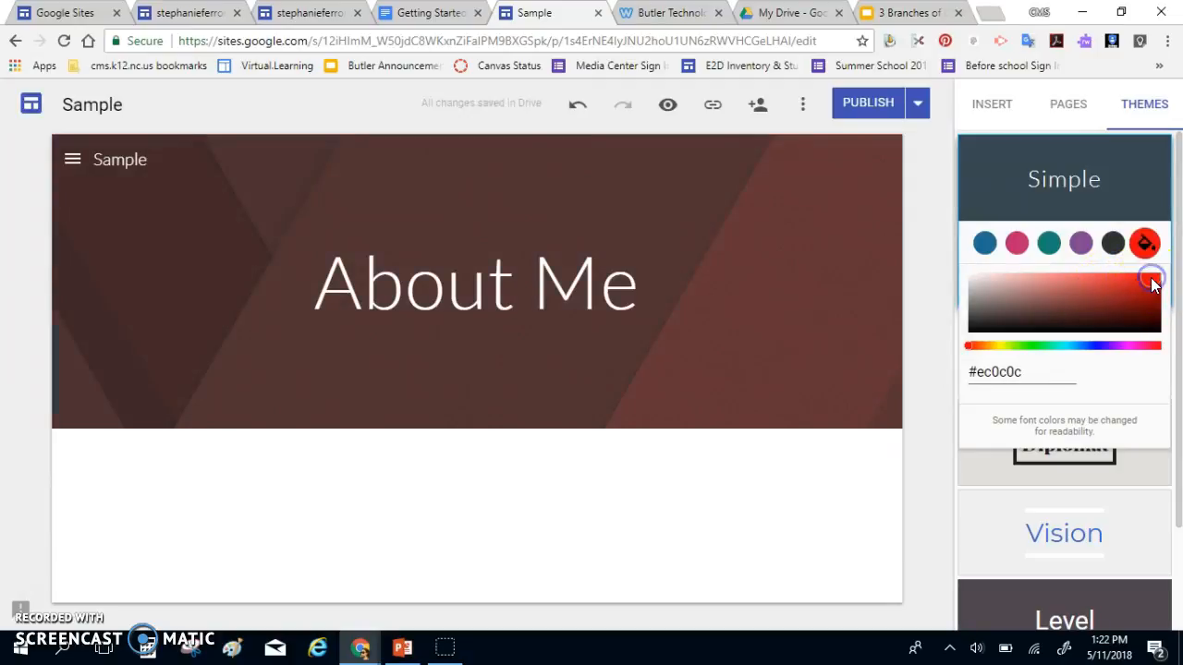
{"action": "left_click", "coordinate": [1157, 346]}
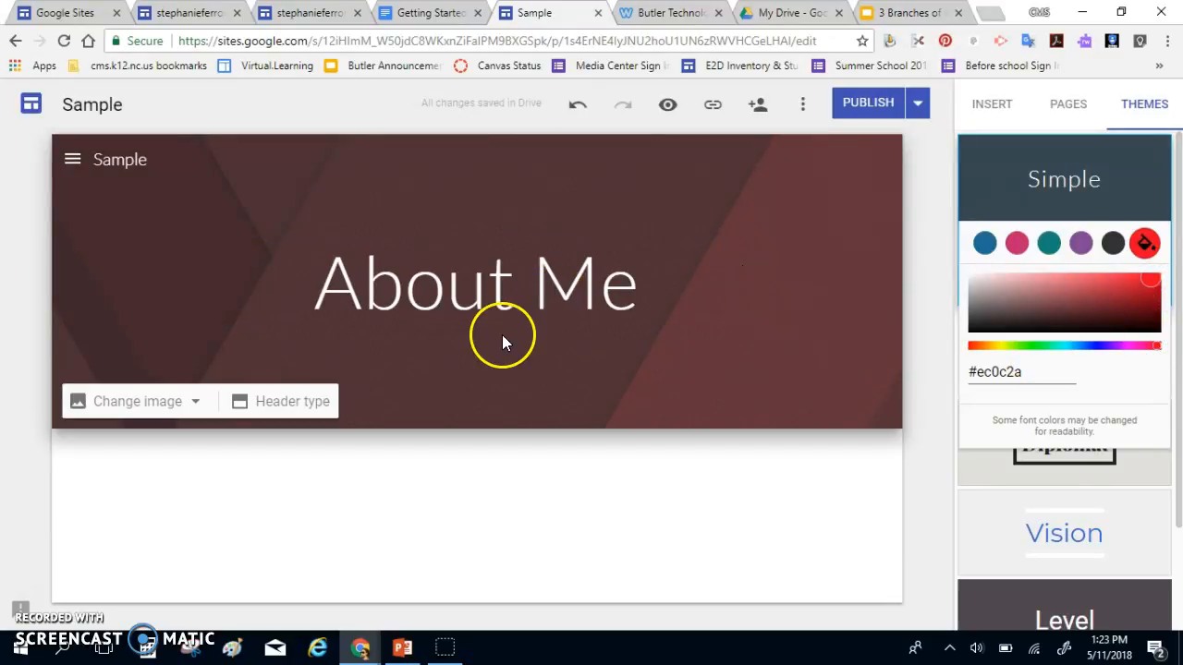
- Replace the About Me header image with the gallery photo of the dark icy lake and turn off its readability adjustment
{"action": "left_click", "coordinate": [154, 404]}
{"action": "left_click", "coordinate": [139, 441]}
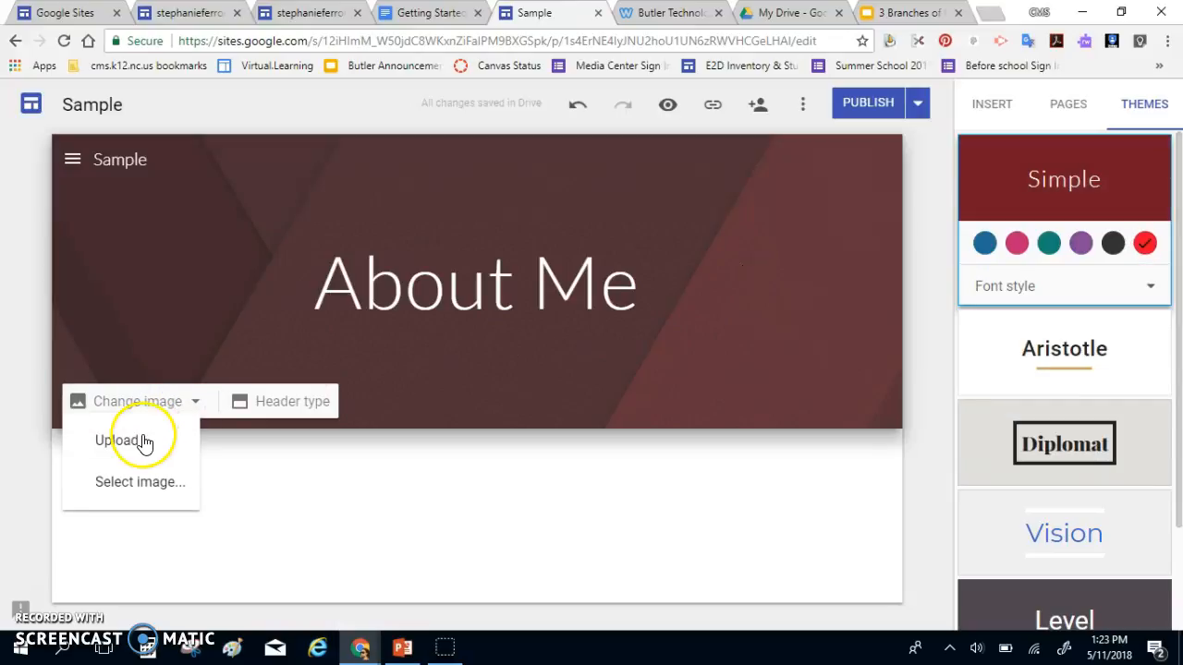
{"action": "left_click", "coordinate": [139, 483]}
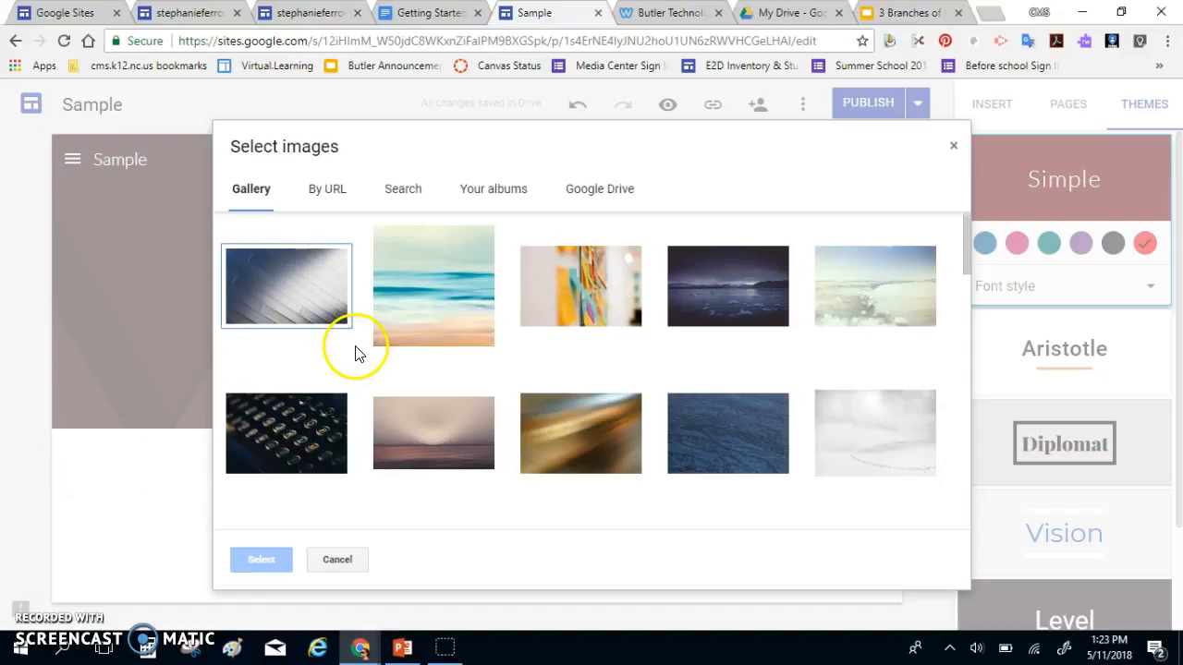
{"action": "double_click", "coordinate": [734, 294]}
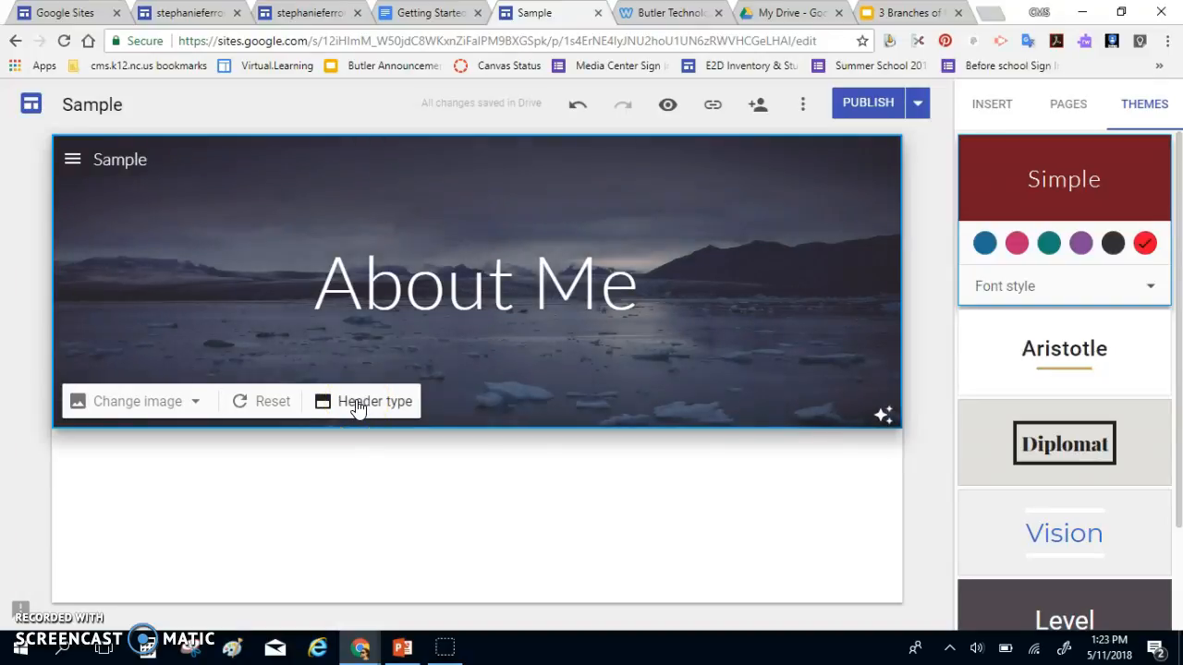
{"action": "left_click", "coordinate": [883, 417]}
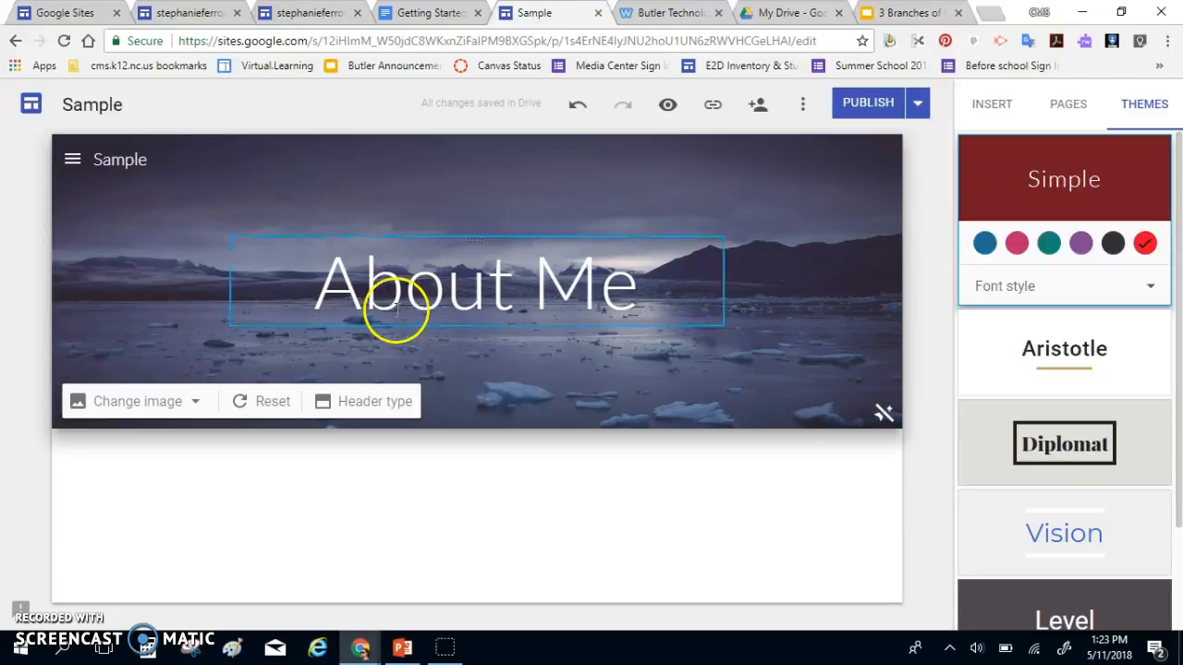
- Try the Large banner, Banner and Title only header types on the About Me page
{"action": "left_click", "coordinate": [360, 407]}
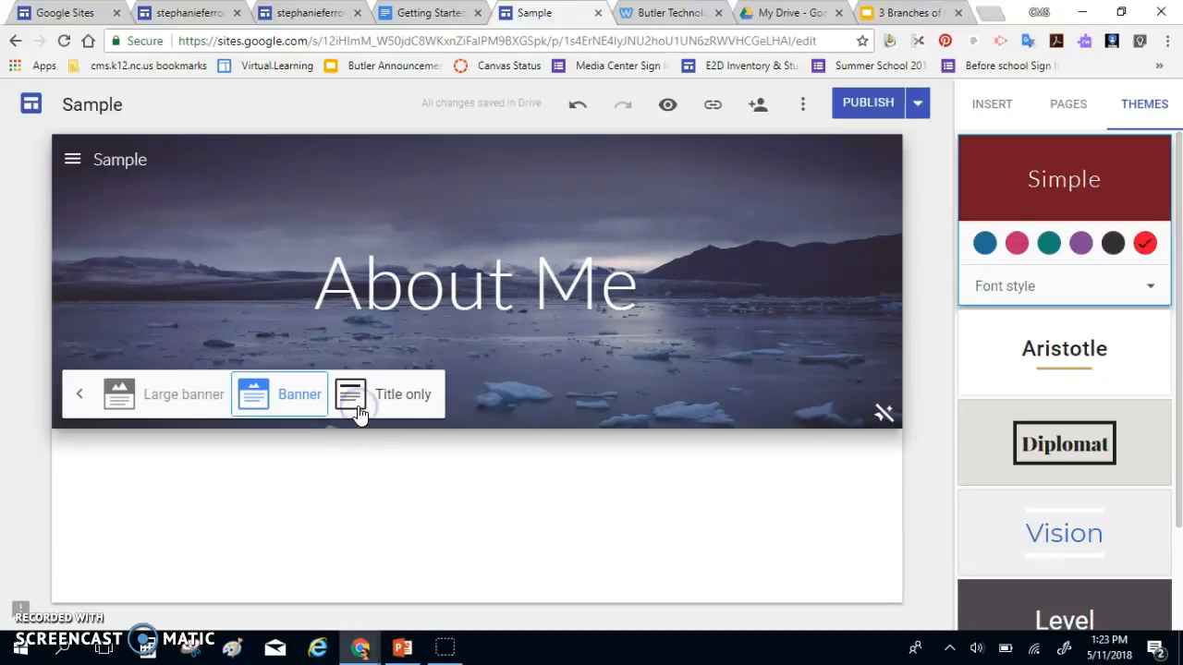
{"action": "left_click", "coordinate": [125, 388]}
{"action": "left_click", "coordinate": [282, 511]}
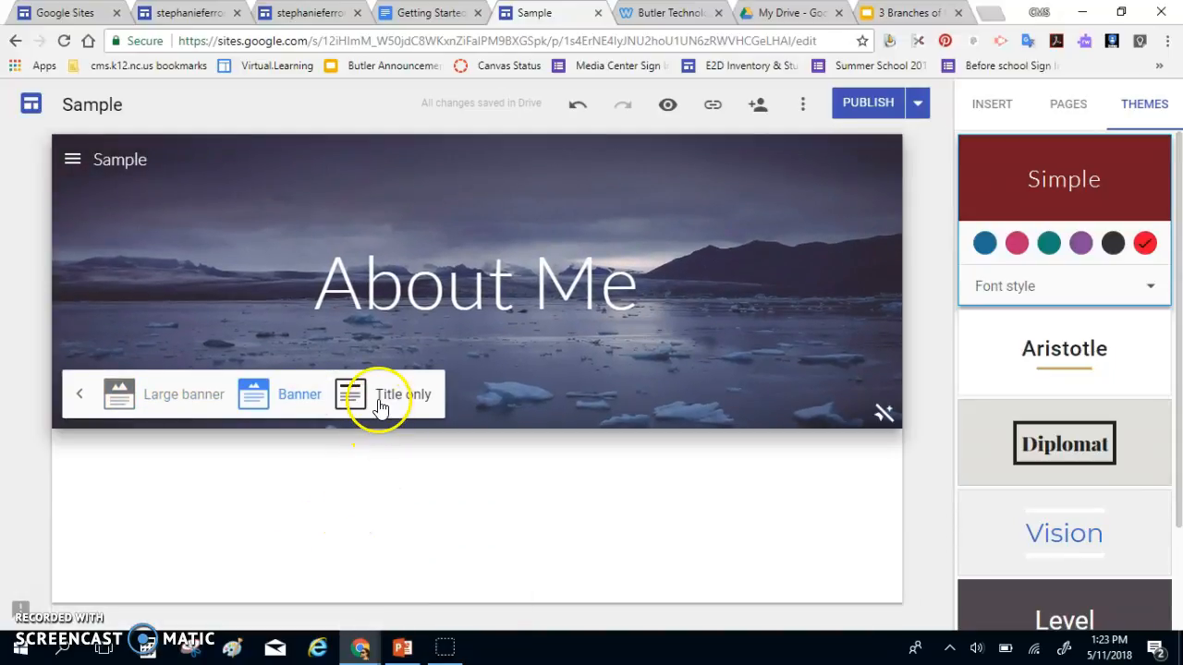
{"action": "left_click", "coordinate": [383, 406]}
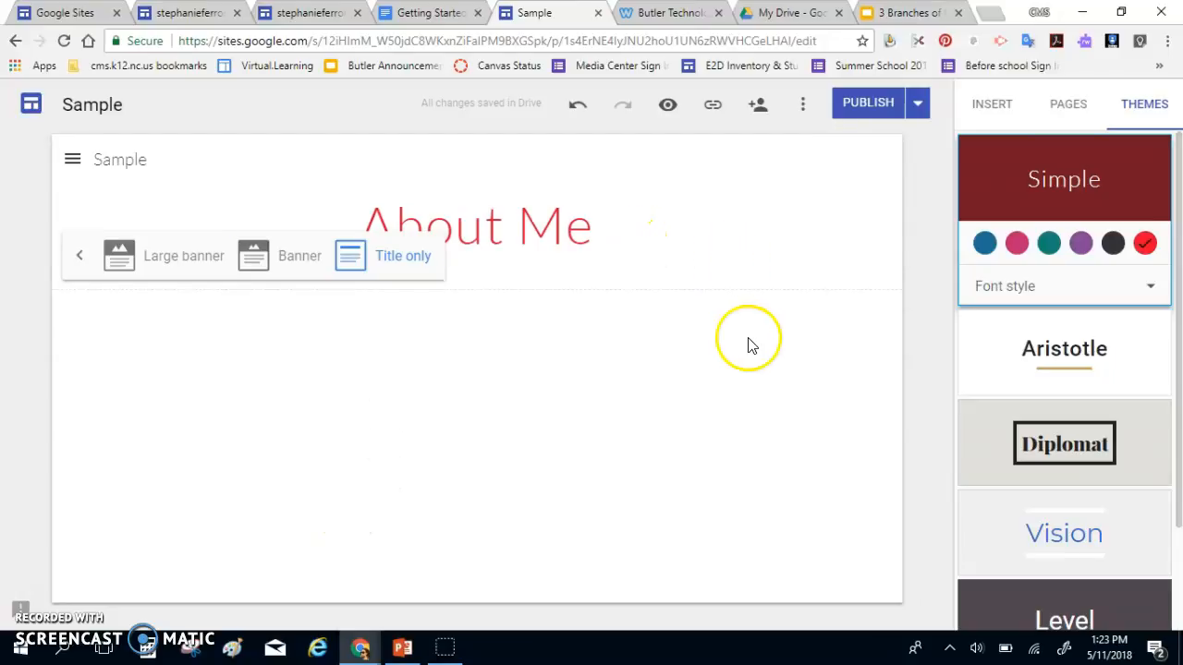
{"action": "left_click_drag", "start_coordinate": [1178, 335], "coordinate": [1178, 337]}
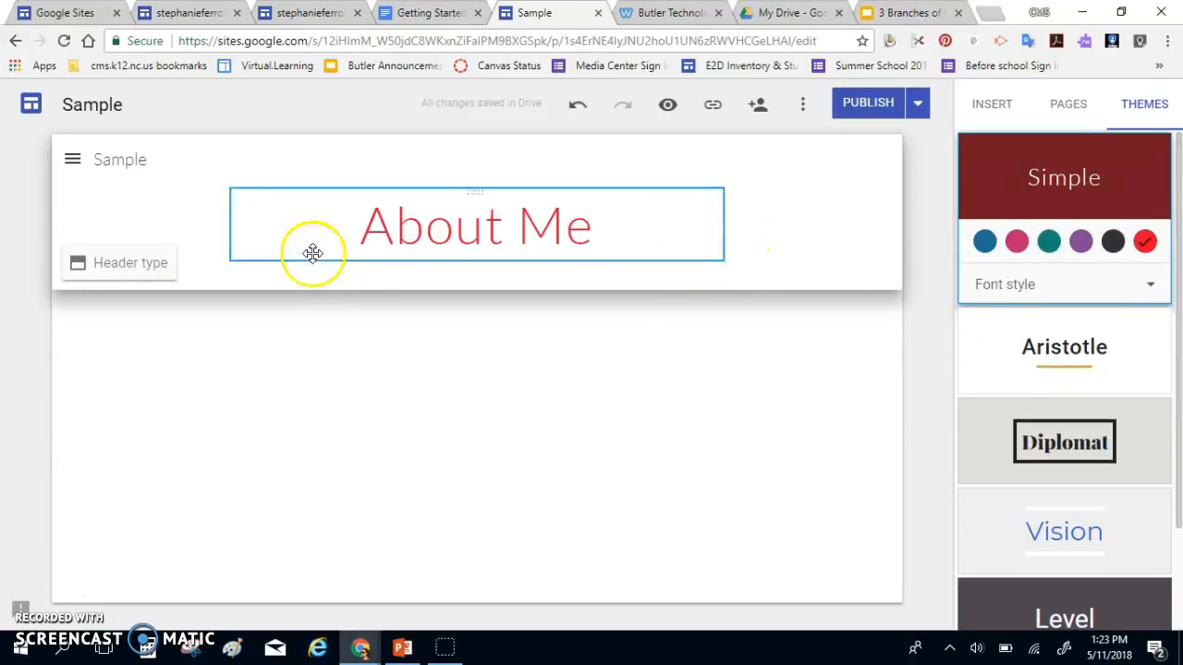
- Set the About Me page's header type to Large banner
{"action": "left_click", "coordinate": [122, 266]}
{"action": "left_click", "coordinate": [152, 264]}
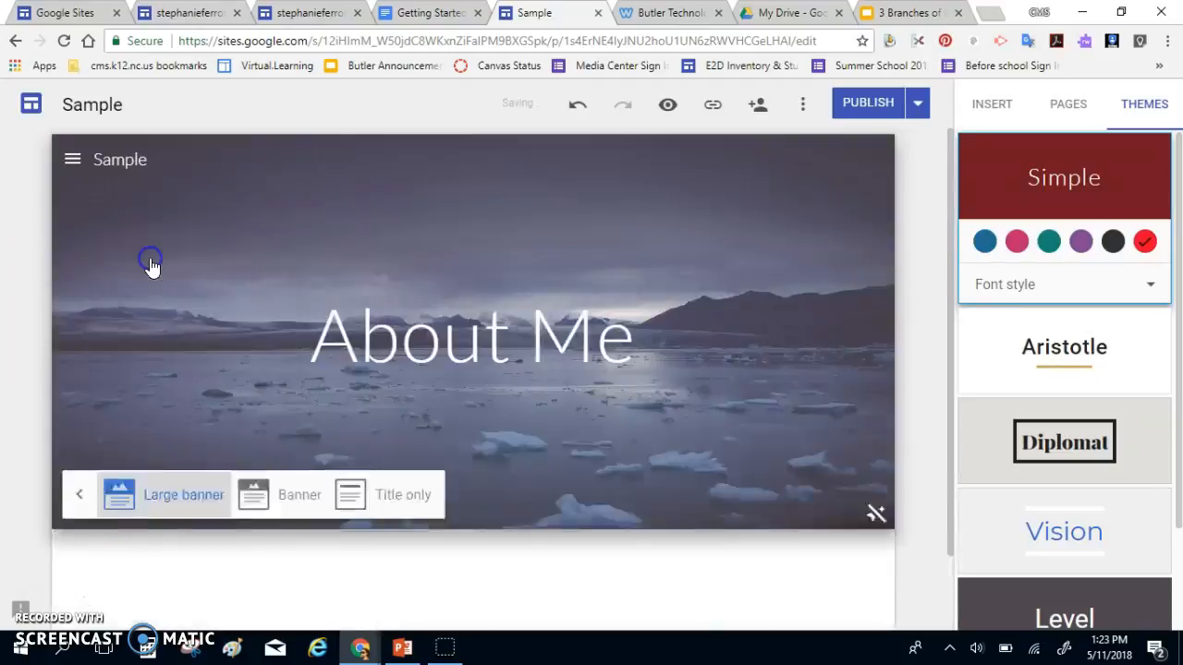
- Apply the Impression theme to the Sample site
{"action": "left_click_drag", "start_coordinate": [1179, 382], "coordinate": [1179, 605]}
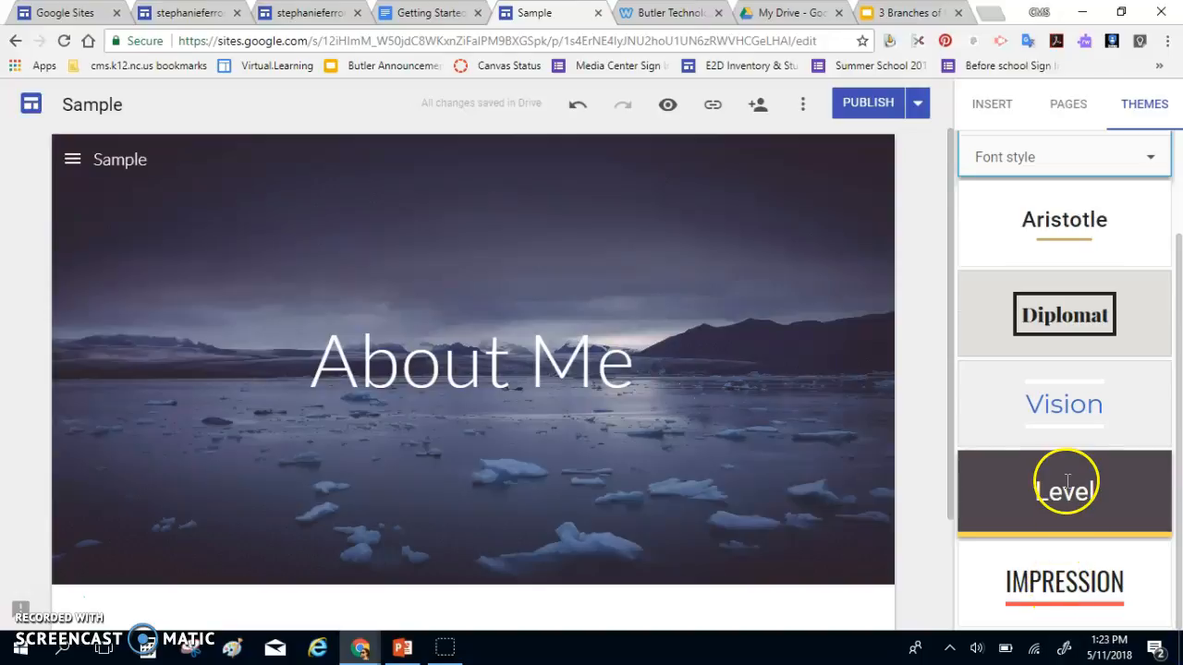
{"action": "left_click", "coordinate": [1059, 577]}
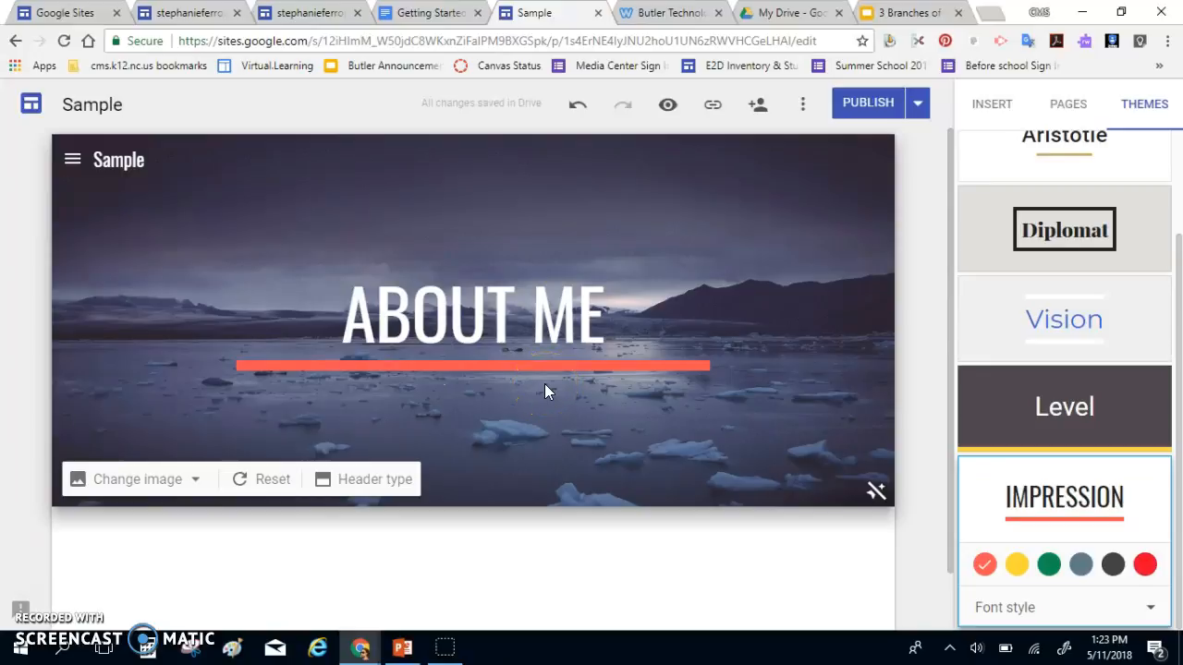
- Switch to the editor of the technology facilitator's own site to view it as an example
{"action": "left_click", "coordinate": [314, 13]}
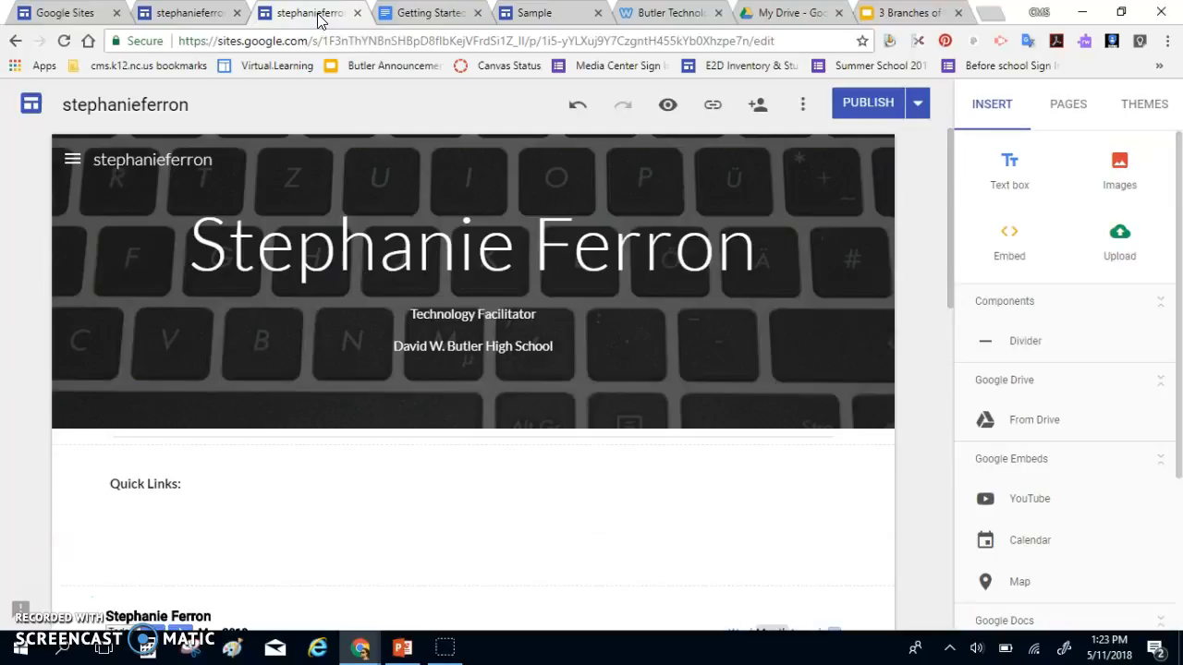